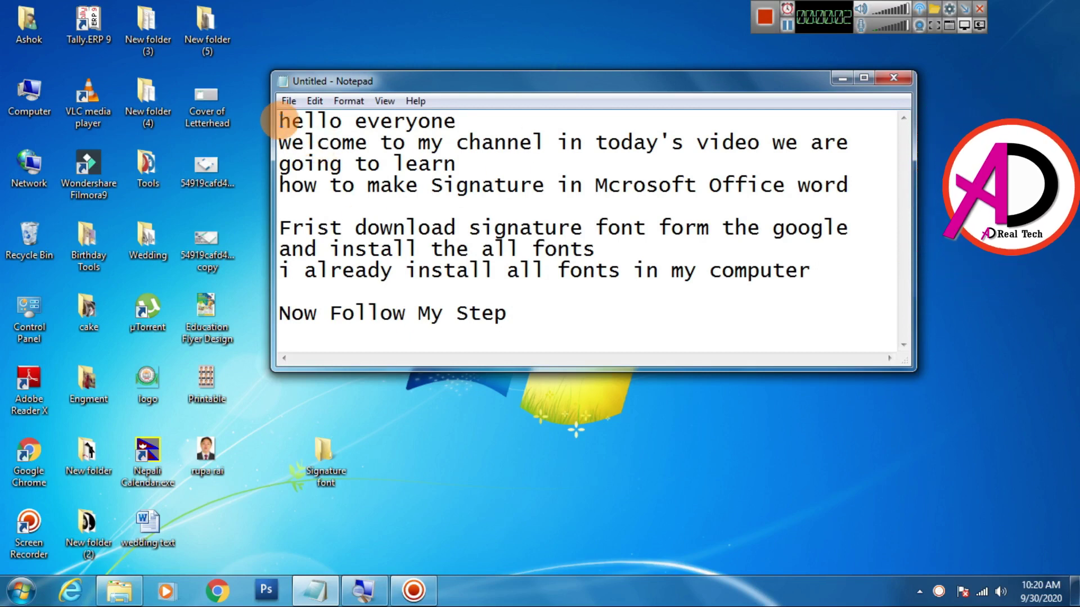
Step: Highlight the tutorial note lines on greeting, making a signature, downloading and installing fonts
{"action": "left_click_drag", "start_coordinate": [280, 121], "coordinate": [455, 121]}
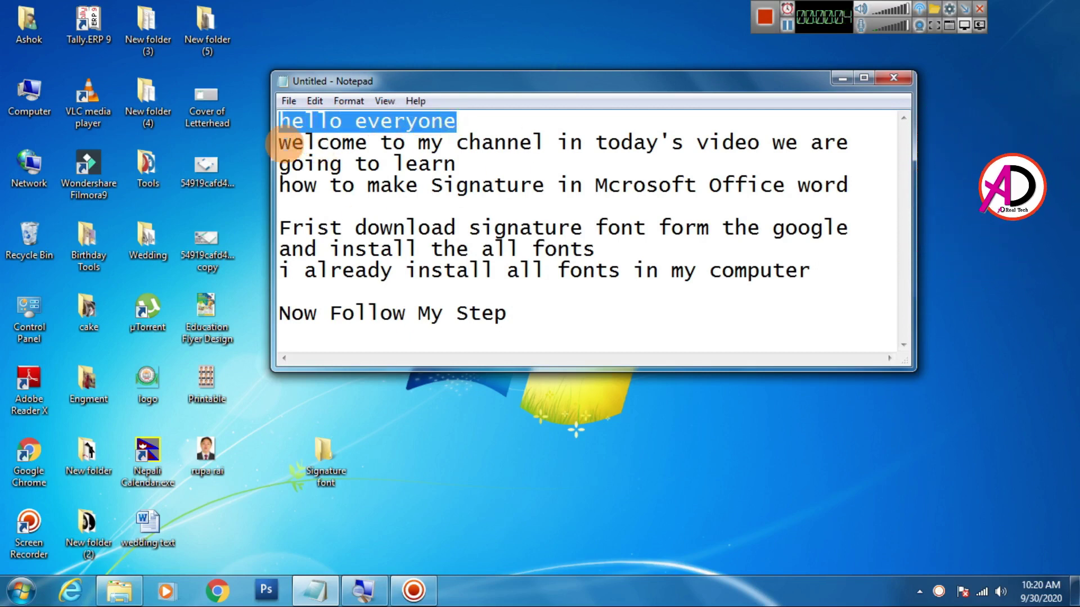
{"action": "mouse_move", "coordinate": [280, 144]}
{"action": "left_mouse_down"}
{"action": "mouse_move", "coordinate": [844, 145]}
{"action": "mouse_move", "coordinate": [456, 156]}
{"action": "left_mouse_up"}
{"action": "left_click_drag", "start_coordinate": [279, 185], "coordinate": [666, 198]}
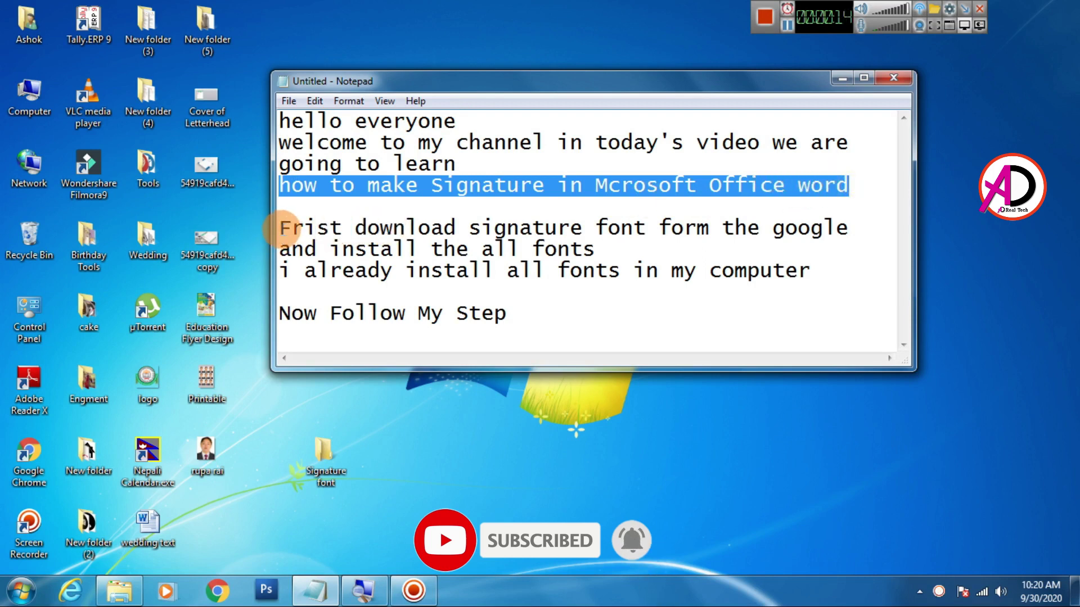
{"action": "left_click_drag", "start_coordinate": [280, 228], "coordinate": [780, 235]}
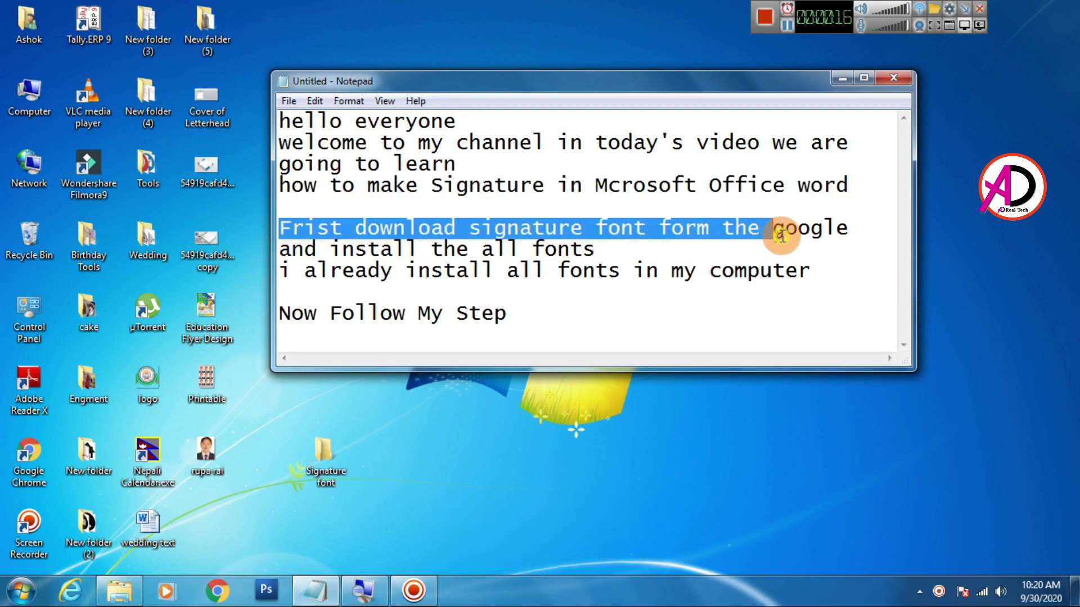
{"action": "left_click_drag", "start_coordinate": [781, 235], "coordinate": [852, 247]}
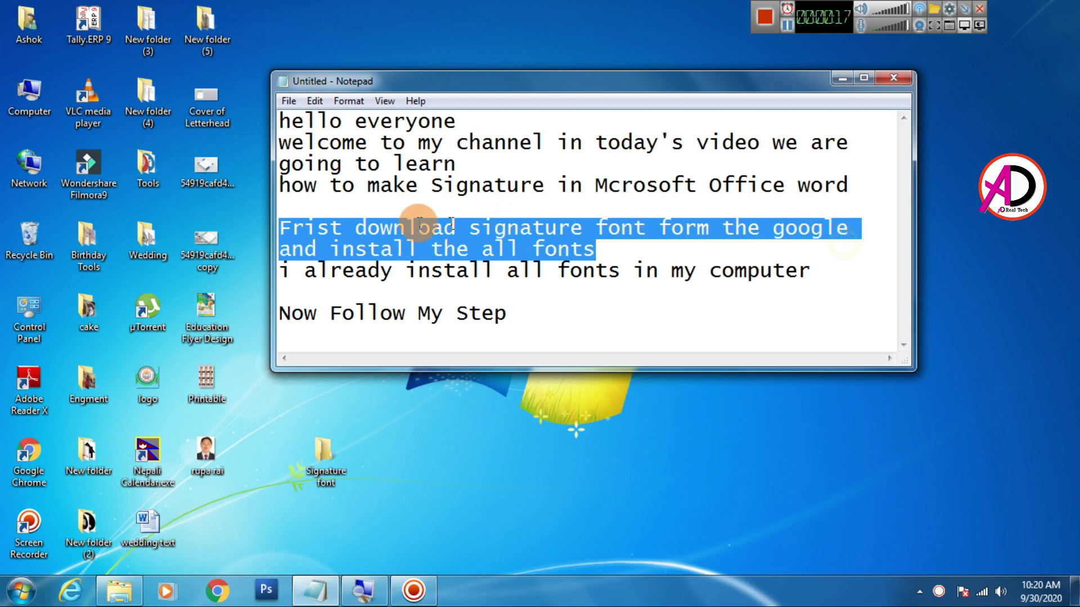
{"action": "left_click", "coordinate": [345, 254]}
{"action": "left_click_drag", "start_coordinate": [430, 249], "coordinate": [580, 248]}
{"action": "left_click", "coordinate": [588, 289]}
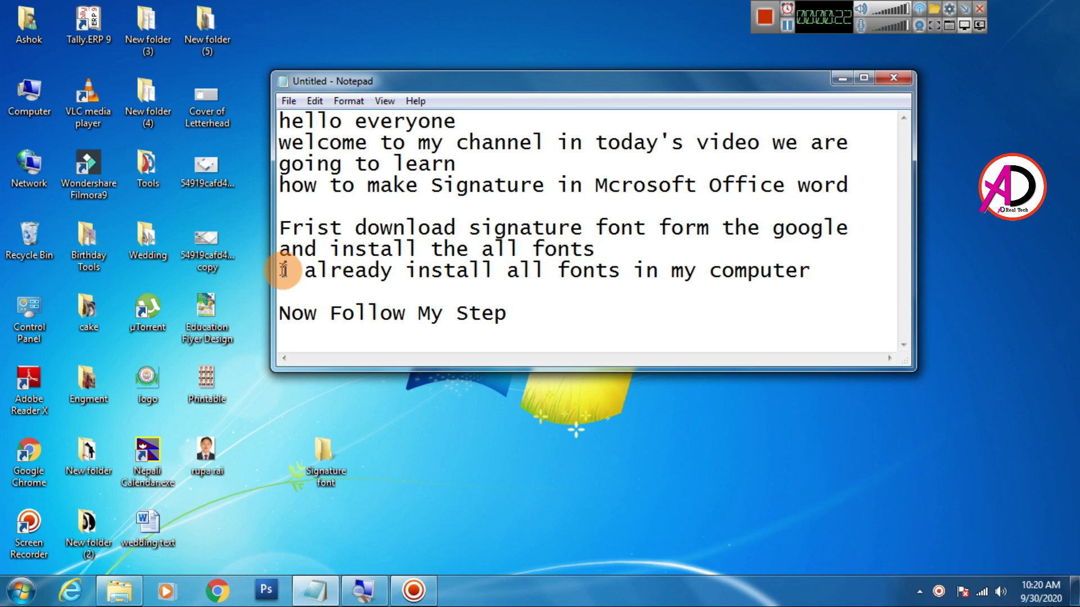
{"action": "left_click_drag", "start_coordinate": [283, 270], "coordinate": [811, 274]}
Step: Open the desktop Signature font folder showing eight font archives, then return to Notepad
{"action": "left_click", "coordinate": [694, 309]}
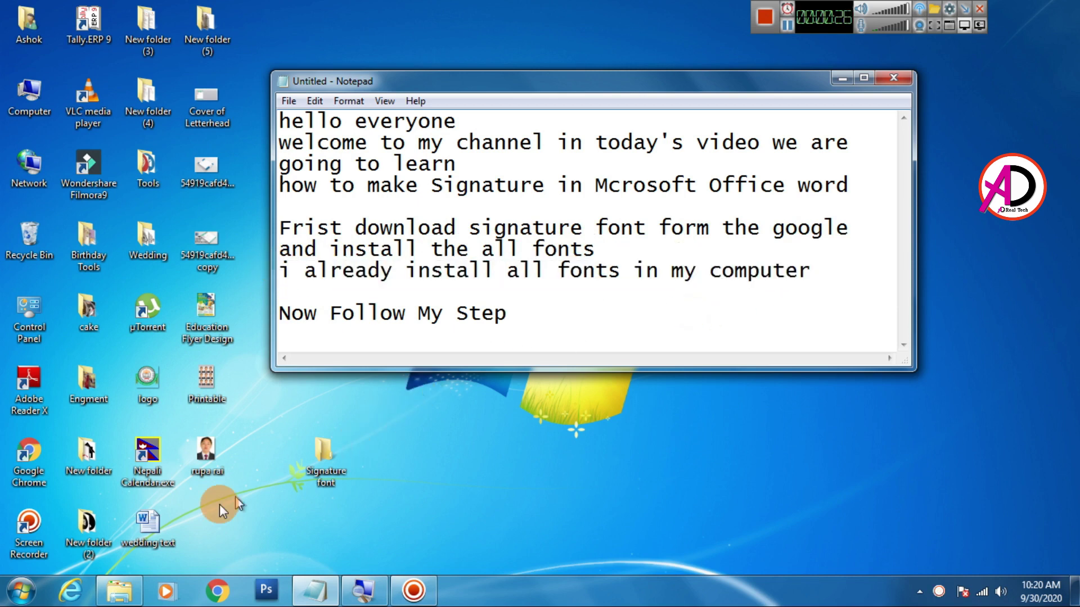
{"action": "double_click", "coordinate": [325, 456]}
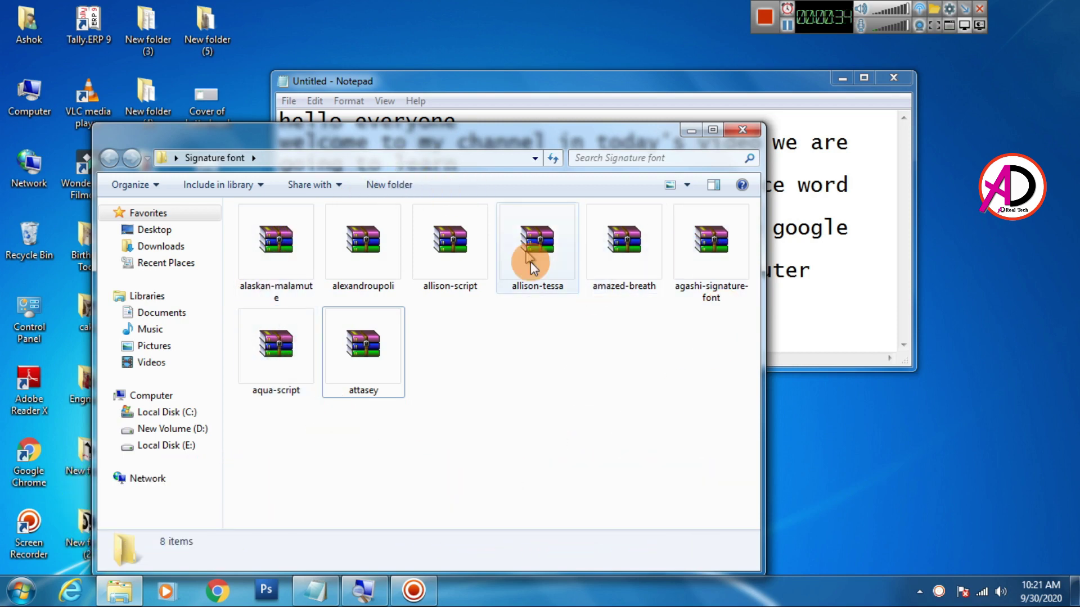
{"action": "left_click", "coordinate": [804, 327]}
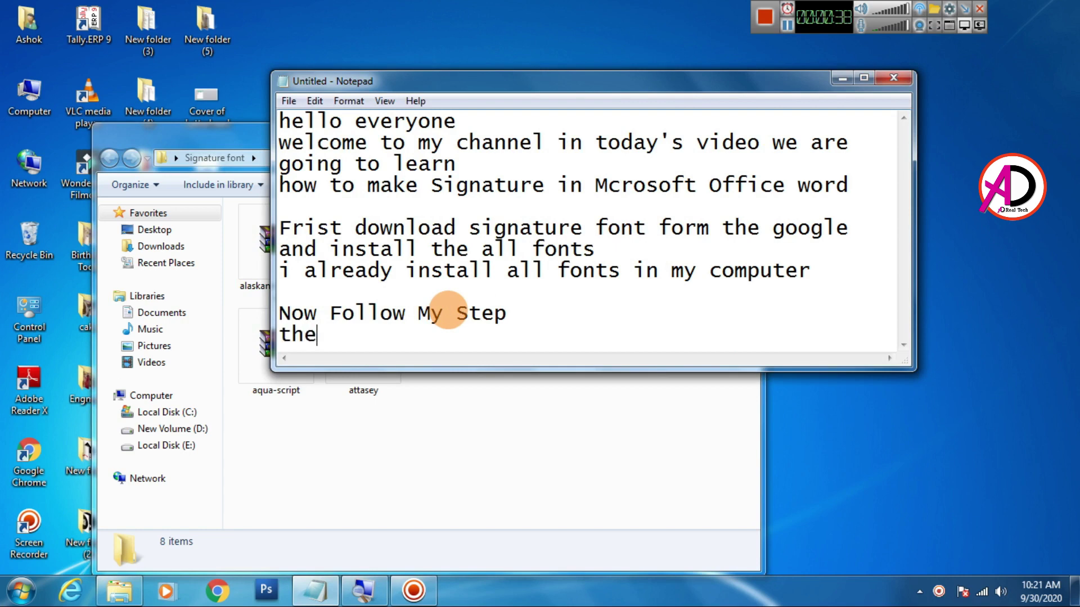
Step: Finish the notes line 'then open the ms word' and bring up Run with WINWORD
{"action": "type", "text": "n open the ms word"}
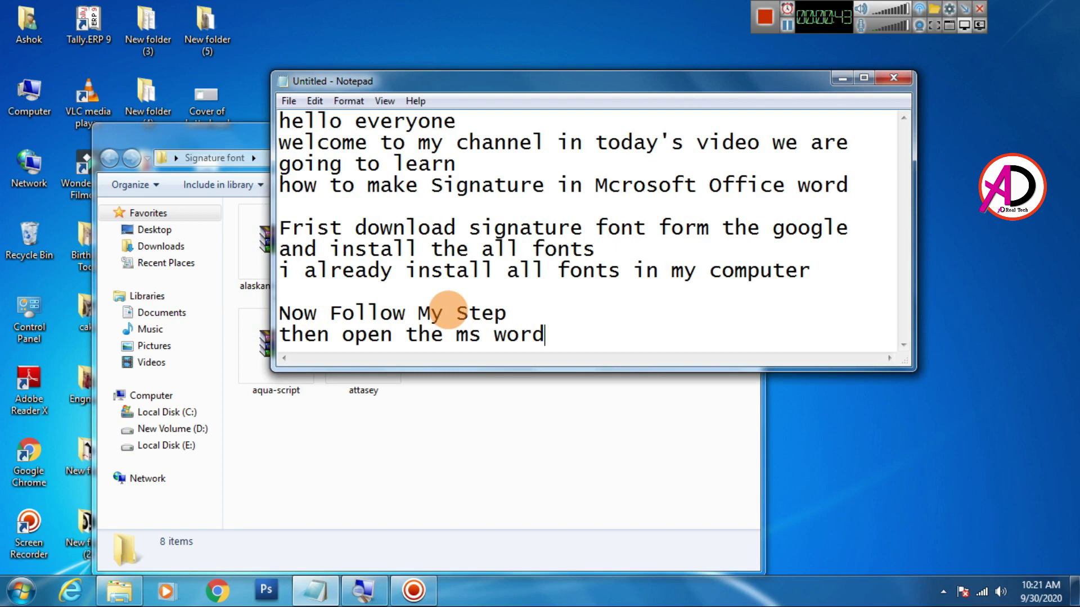
{"action": "key", "text": "Return"}
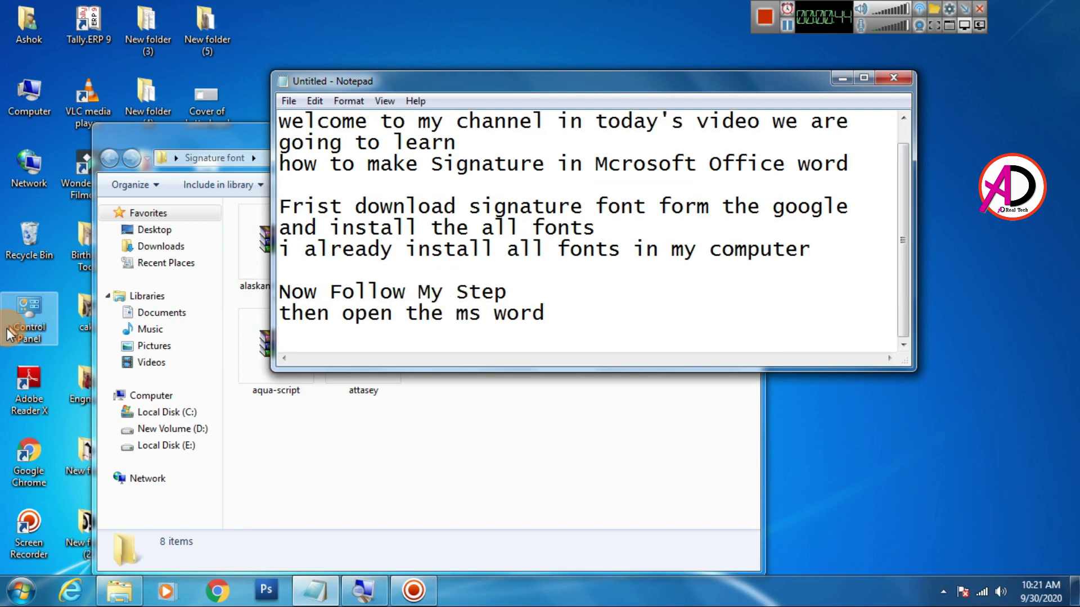
{"action": "key", "text": "super+r"}
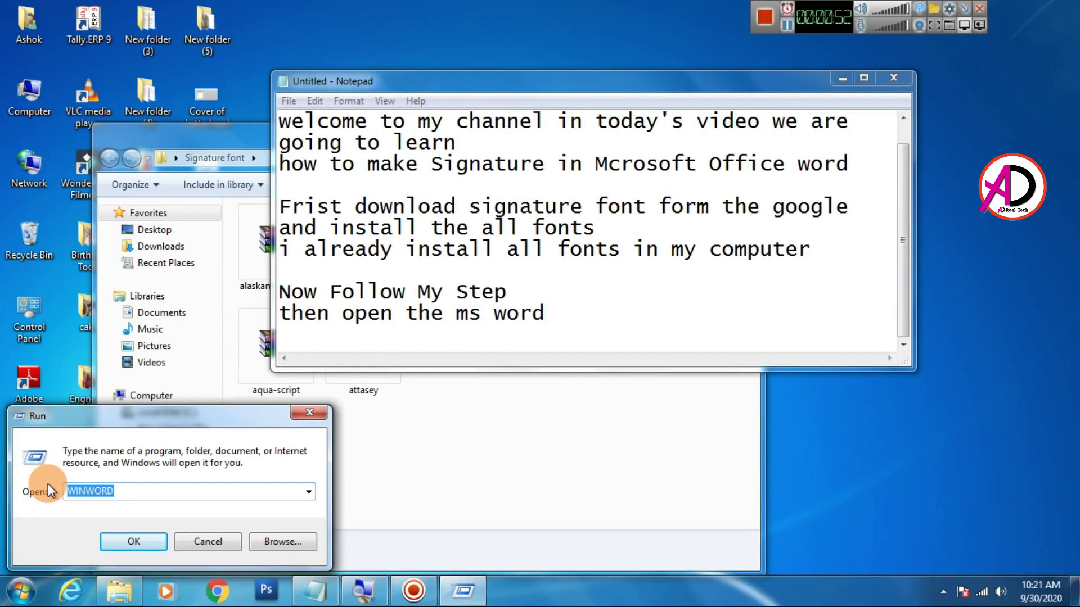
Step: Launch Word's blank Document1, add 'then Type your name and surname' to the notes, minimize Notepad
{"action": "key", "text": "Return"}
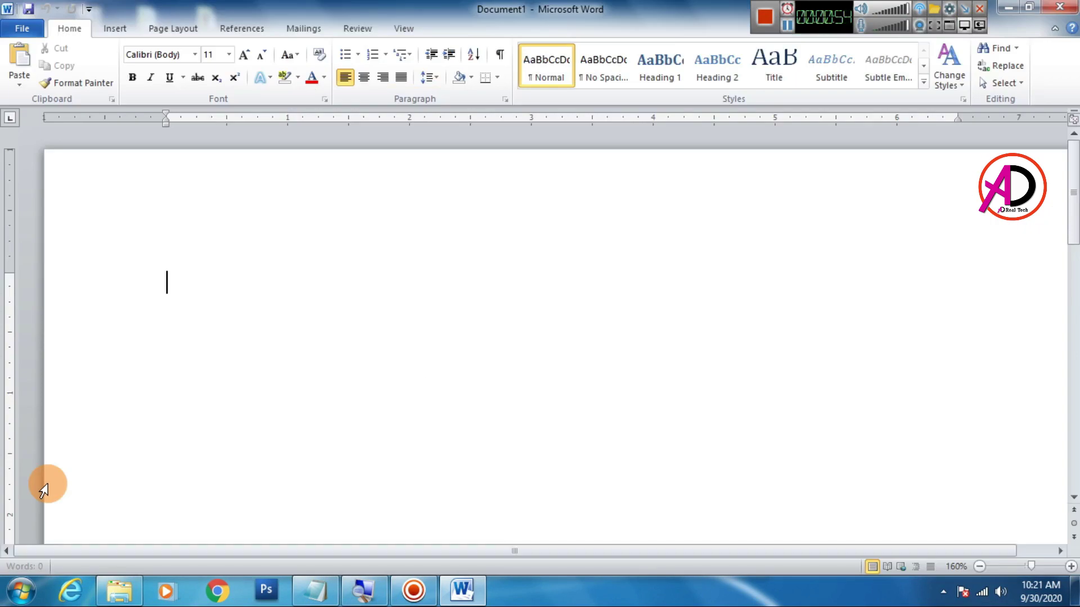
{"action": "scroll", "coordinate": [274, 538], "scroll_direction": "down", "scroll_amount": 5, "text": "ctrl"}
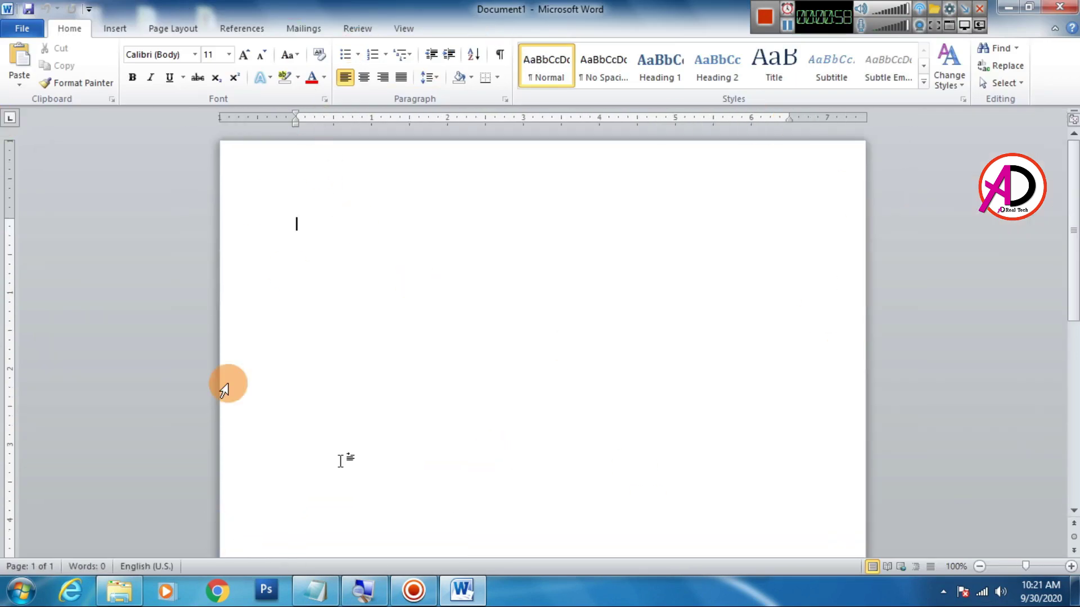
{"action": "left_click", "coordinate": [315, 591]}
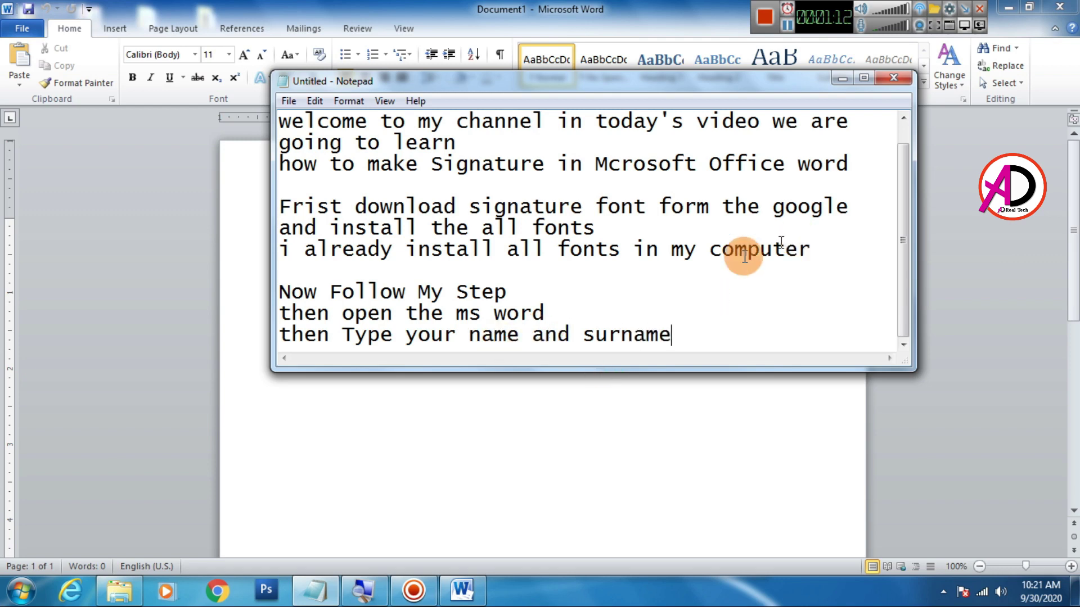
{"action": "scroll", "coordinate": [765, 236], "scroll_direction": "down", "scroll_amount": 1}
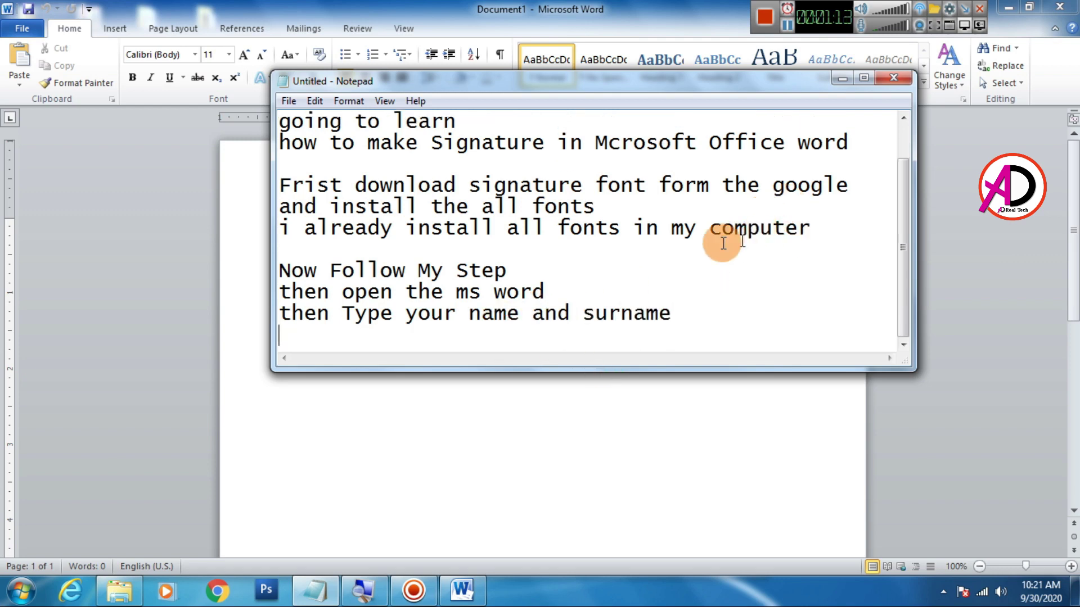
{"action": "left_click", "coordinate": [842, 78]}
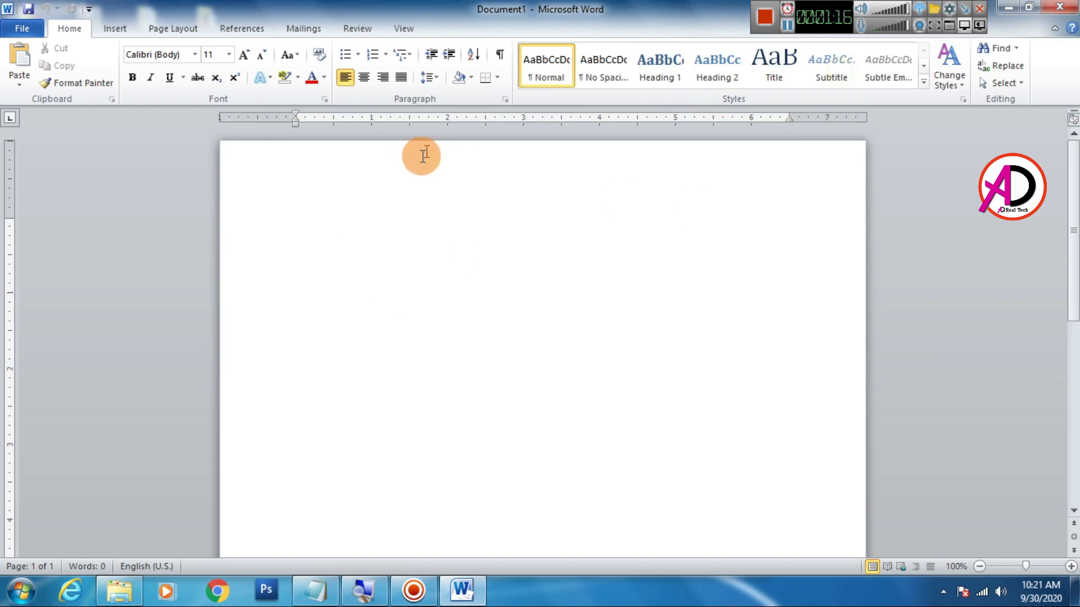
{"action": "scroll", "coordinate": [323, 284], "scroll_direction": "up", "scroll_amount": 2, "text": "ctrl"}
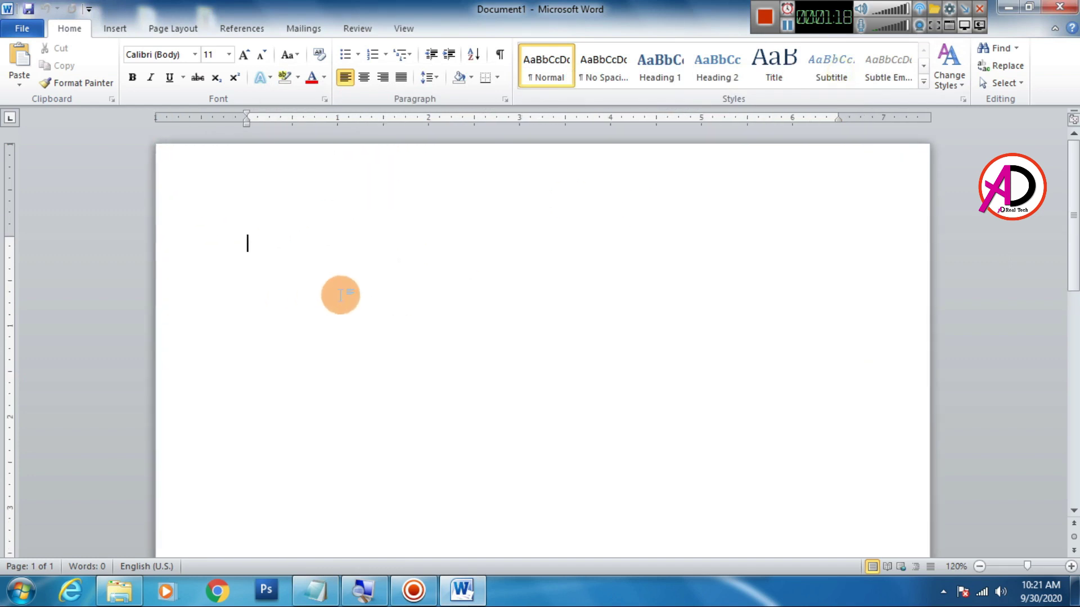
Step: Set font size 48 and type a first name and surname, correcting the surname typo
{"action": "left_click", "coordinate": [229, 55]}
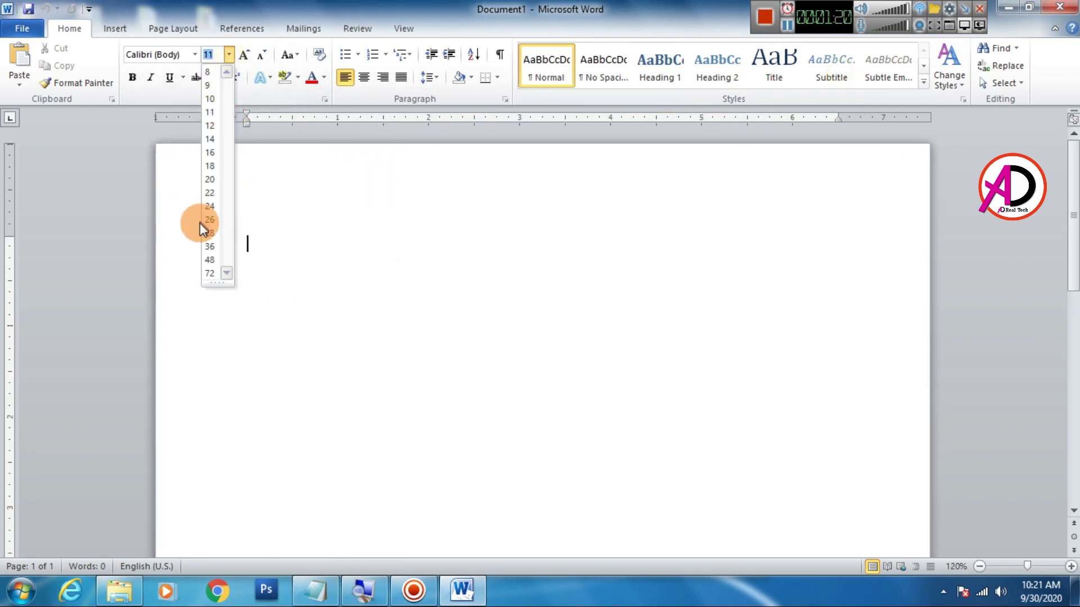
{"action": "left_click", "coordinate": [211, 259]}
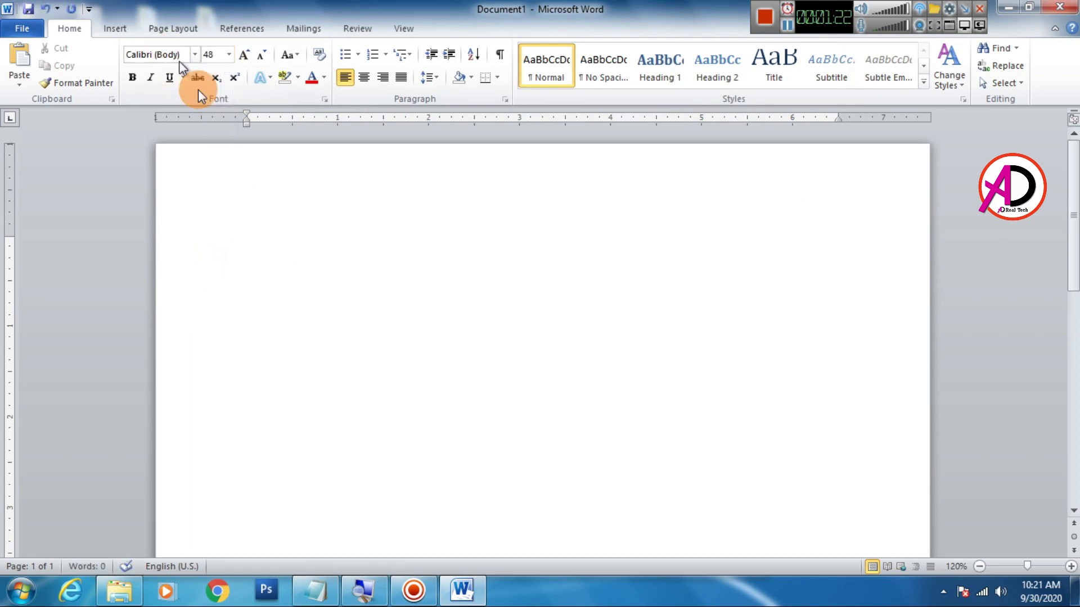
{"action": "type", "text": "A"}
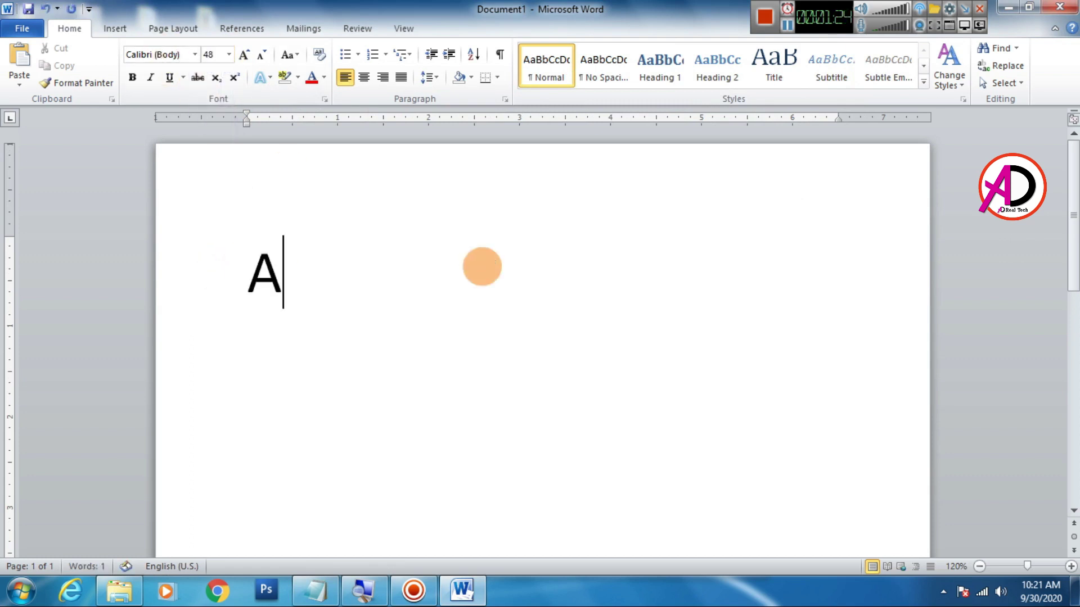
{"action": "type", "text": "shok "}
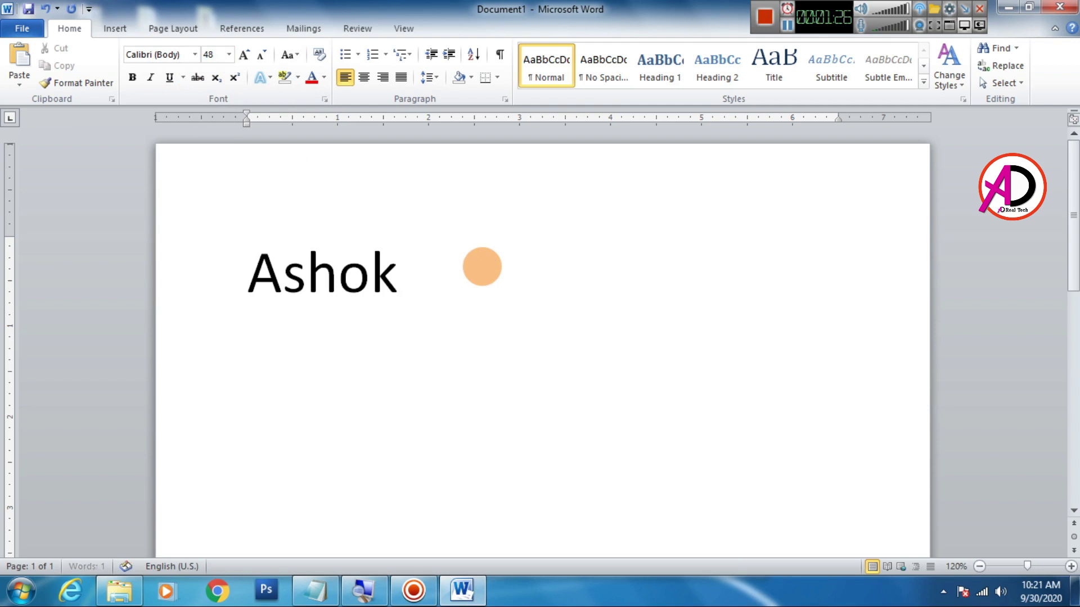
{"action": "type", "text": "Dhala"}
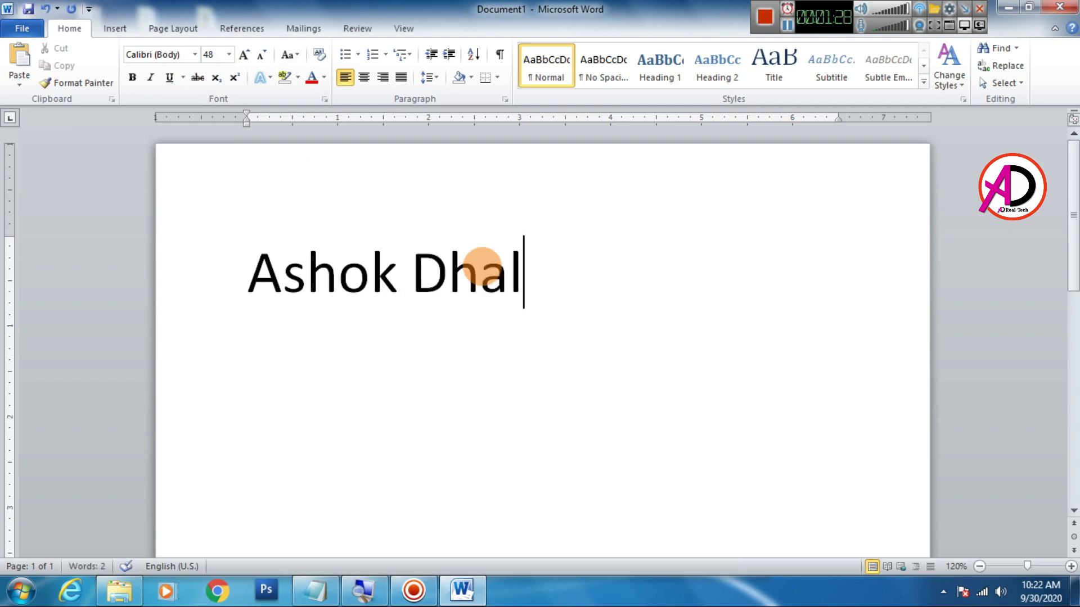
{"action": "key", "text": "BackSpace"}
{"action": "type", "text": "ah"}
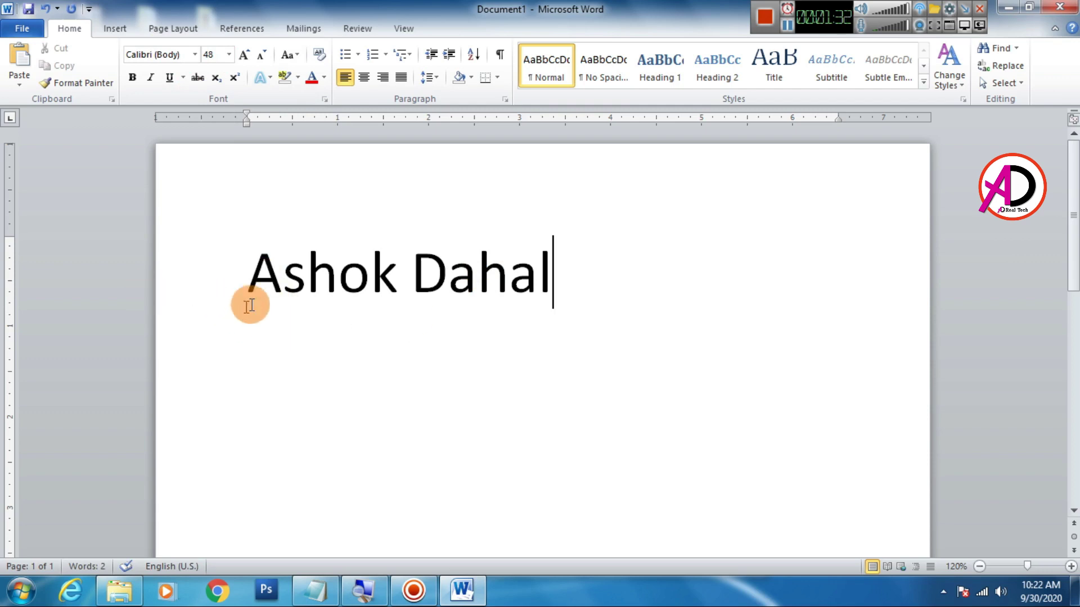
Step: Select the name line and apply the Agashi Signature font at 48 pt
{"action": "left_click_drag", "start_coordinate": [251, 285], "coordinate": [617, 328]}
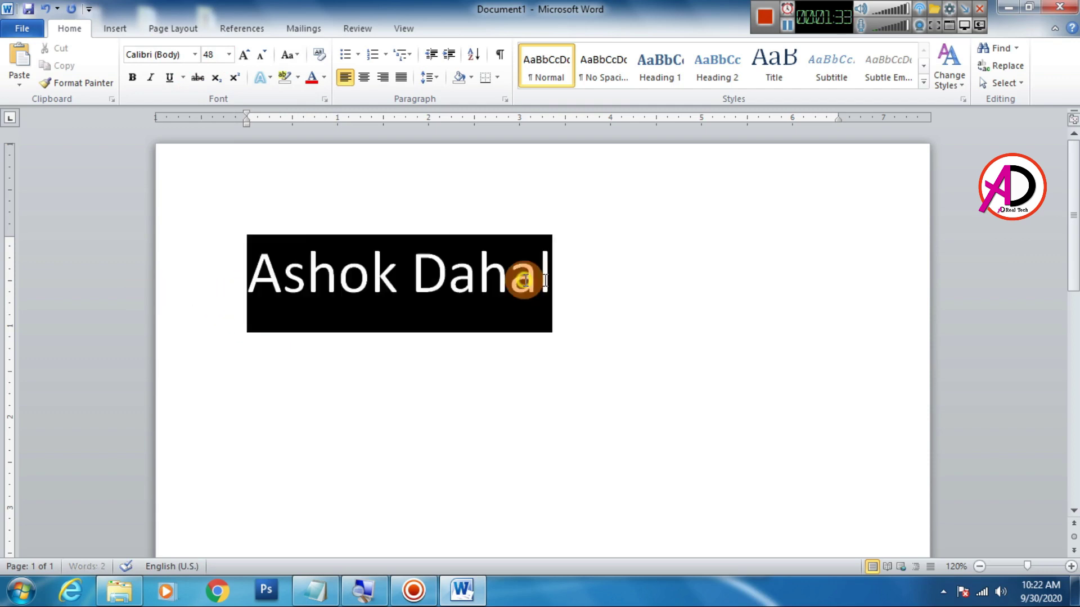
{"action": "left_click", "coordinate": [618, 329]}
{"action": "left_click", "coordinate": [119, 591]}
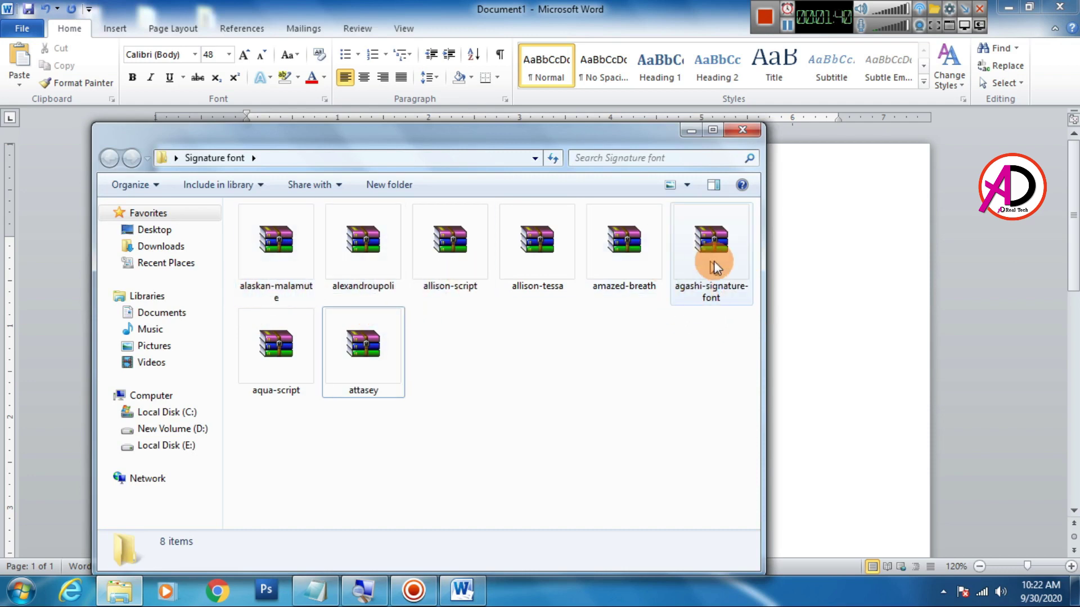
{"action": "mouse_move", "coordinate": [680, 292]}
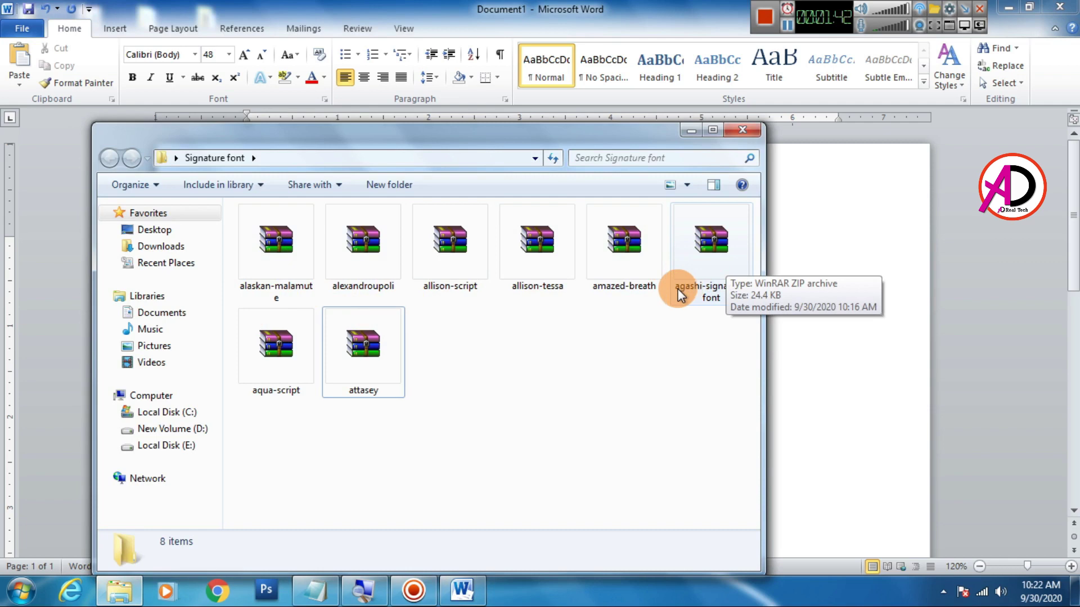
{"action": "left_click", "coordinate": [823, 370]}
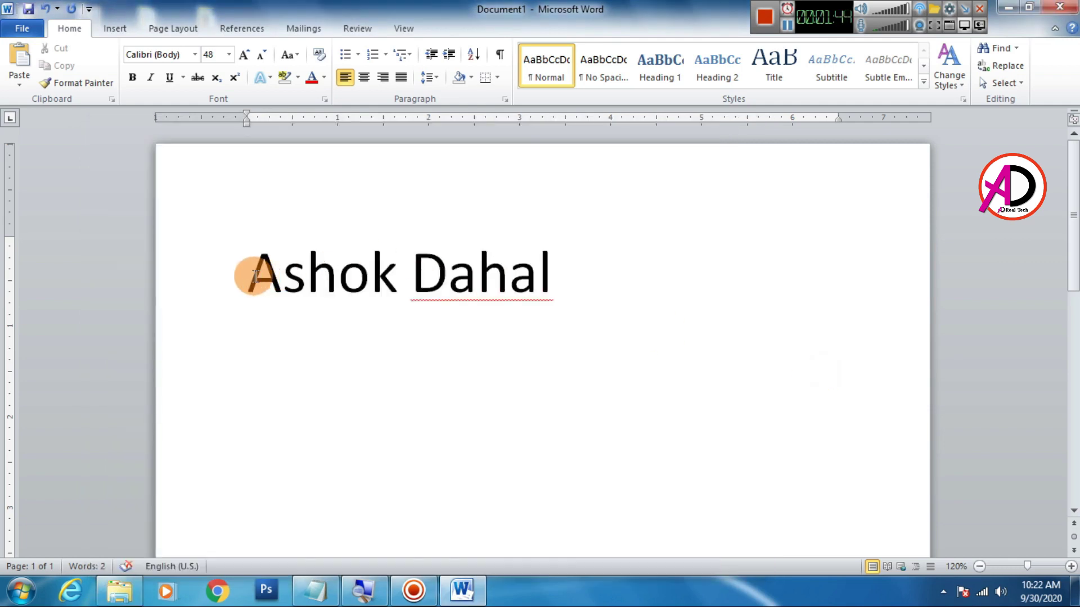
{"action": "left_click_drag", "start_coordinate": [254, 276], "coordinate": [518, 274]}
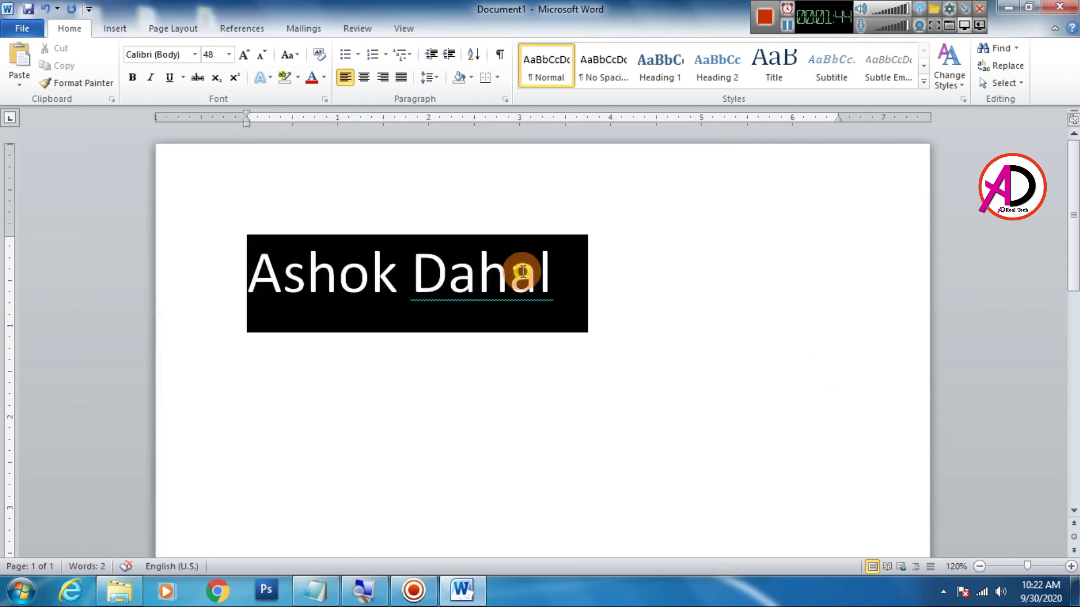
{"action": "left_click", "coordinate": [189, 56]}
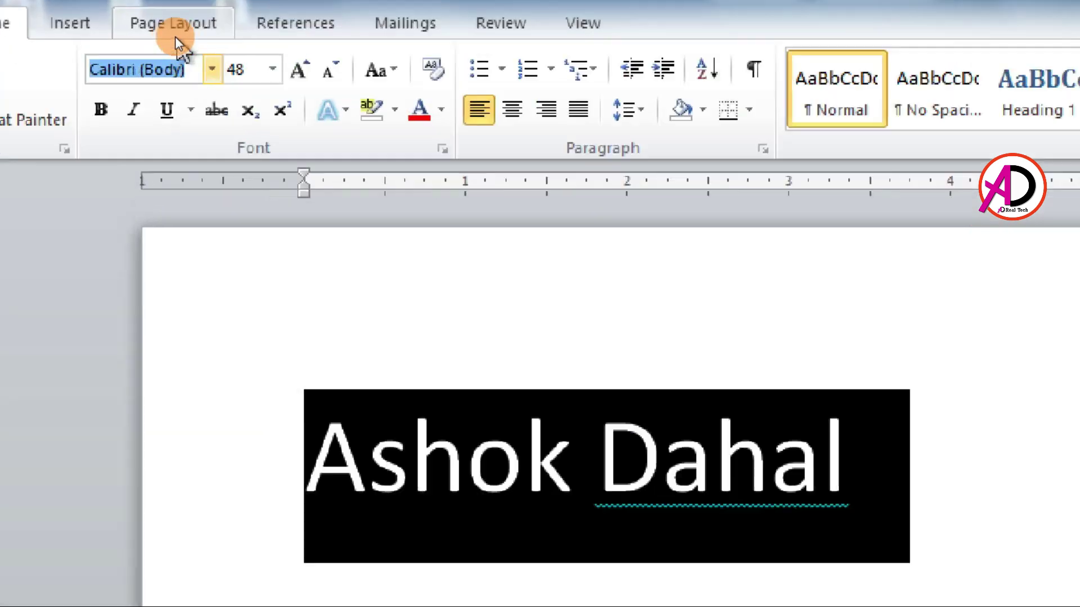
{"action": "type", "text": "A"}
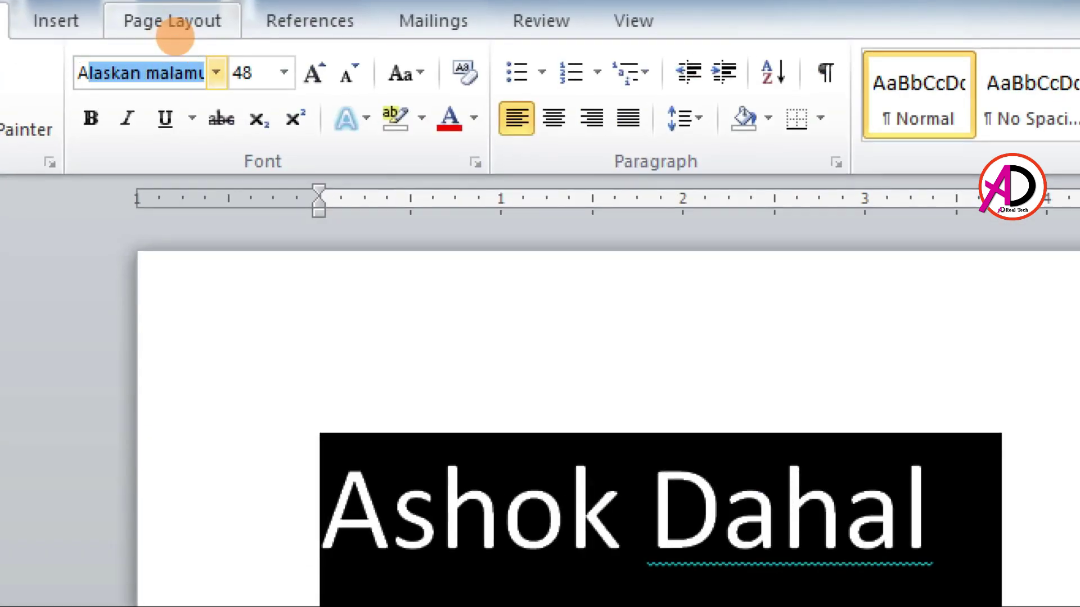
{"action": "type", "text": "gashi Signatu"}
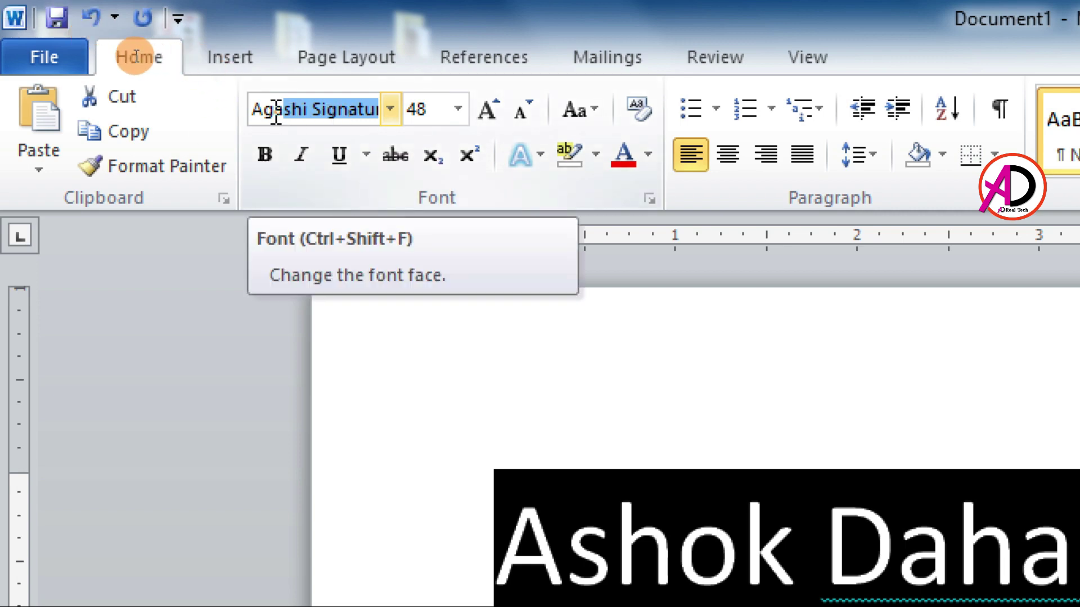
{"action": "key", "text": "Return"}
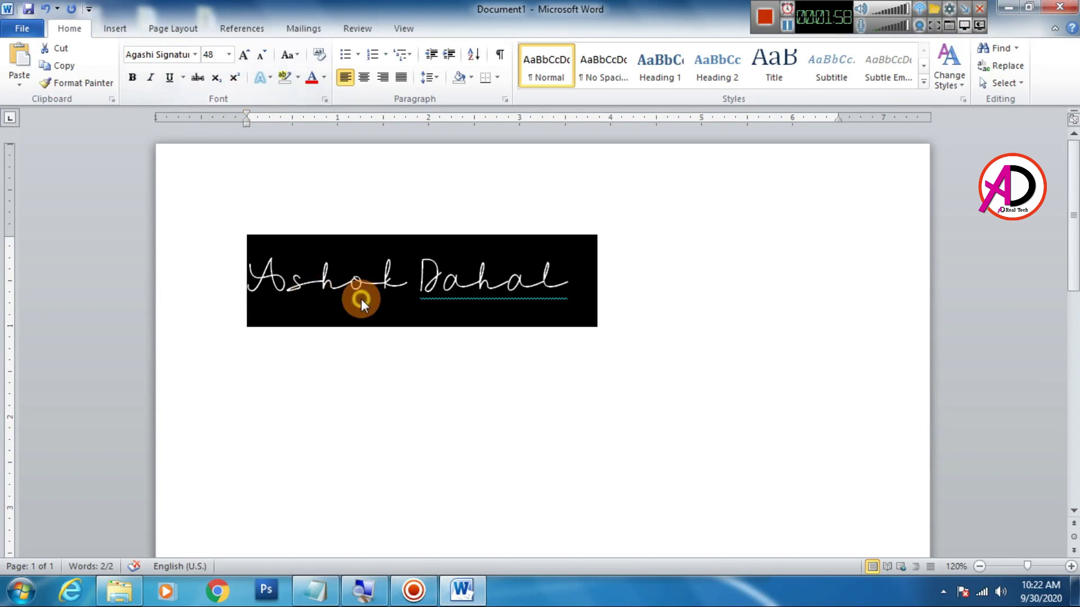
Step: Place the cursor after the first name and begin typing a second name below it
{"action": "left_click_drag", "start_coordinate": [254, 285], "coordinate": [558, 289]}
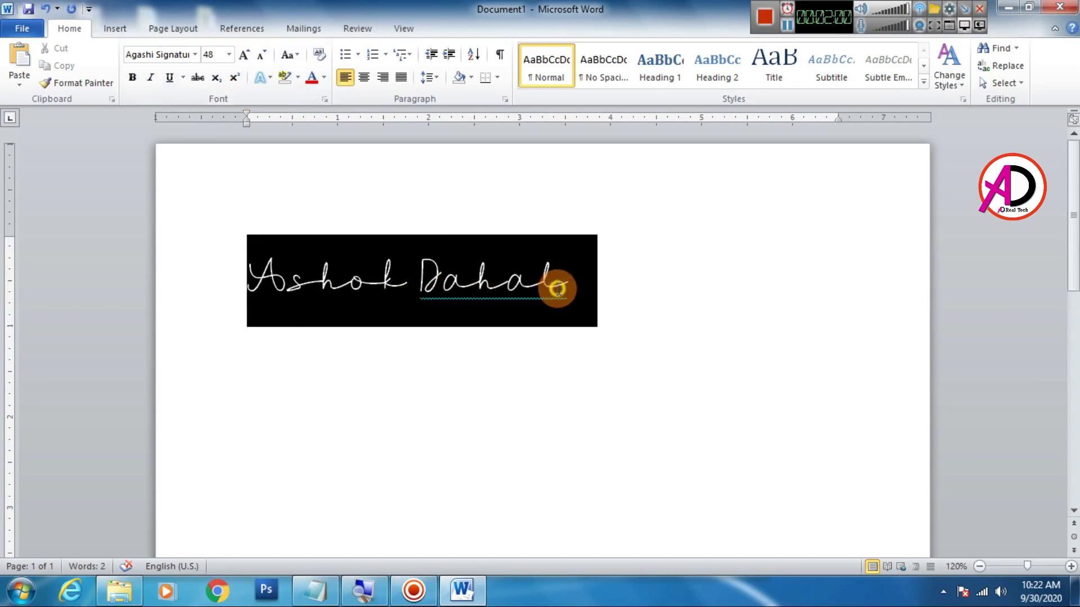
{"action": "left_click", "coordinate": [528, 358]}
{"action": "left_click_drag", "start_coordinate": [243, 275], "coordinate": [551, 279]}
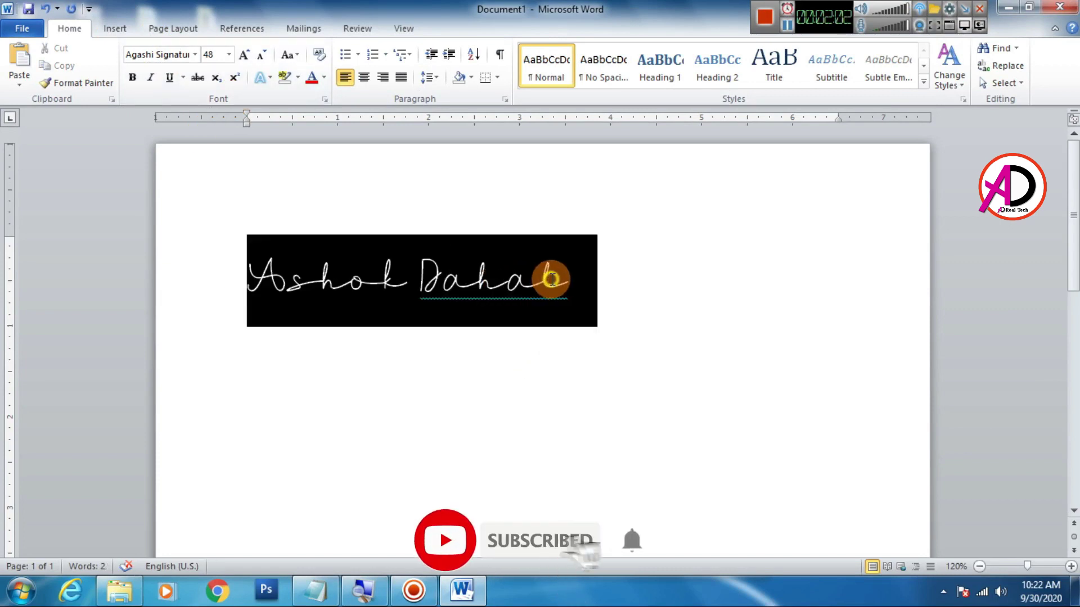
{"action": "left_click", "coordinate": [333, 355]}
{"action": "left_click", "coordinate": [598, 288]}
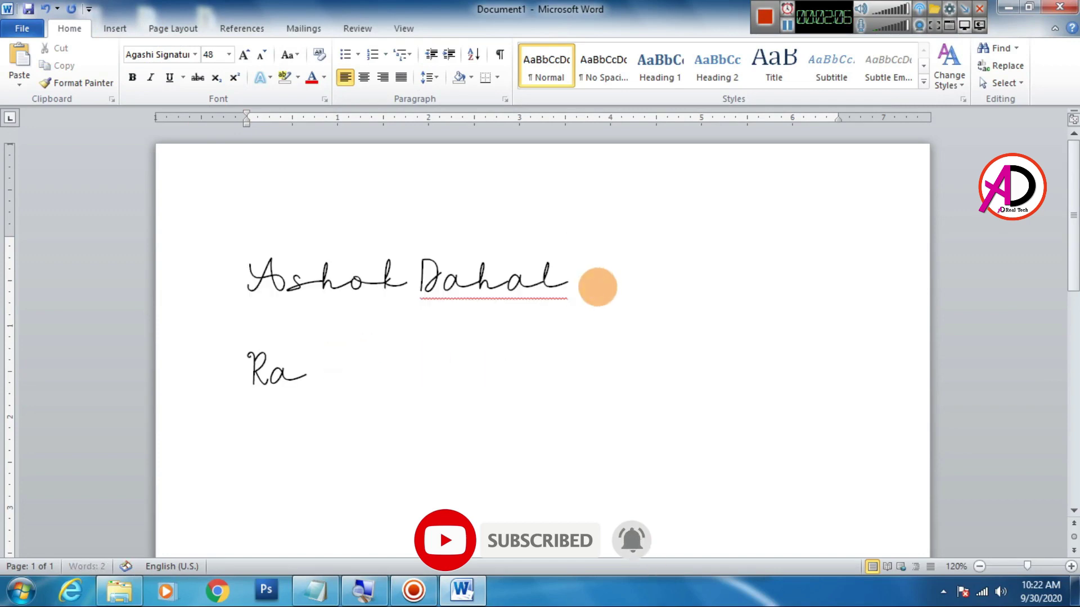
{"action": "type", "text": "m Dh"}
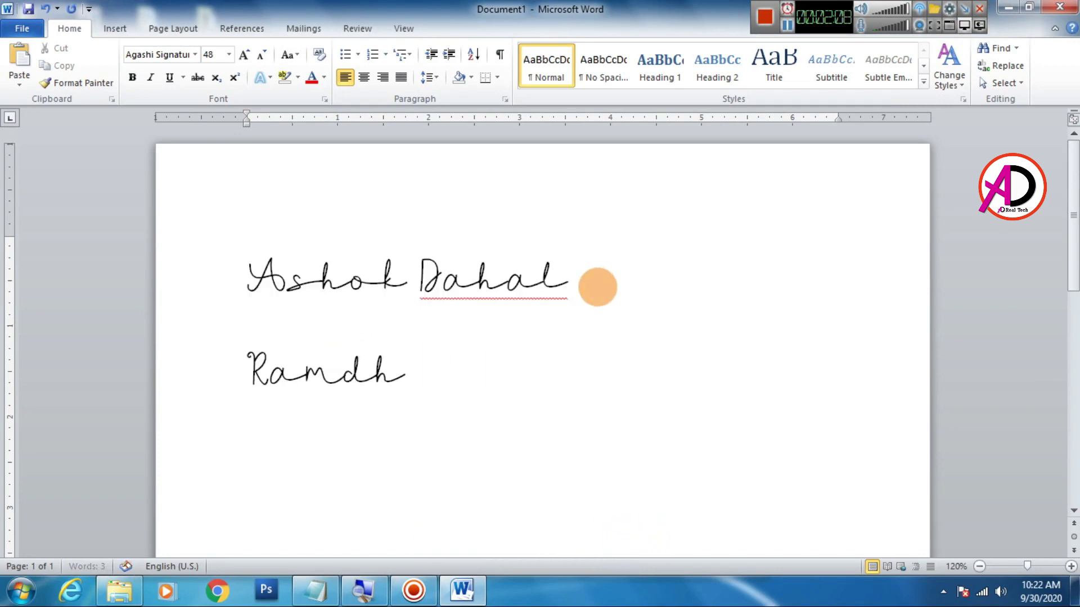
{"action": "type", "text": "Dhakal"}
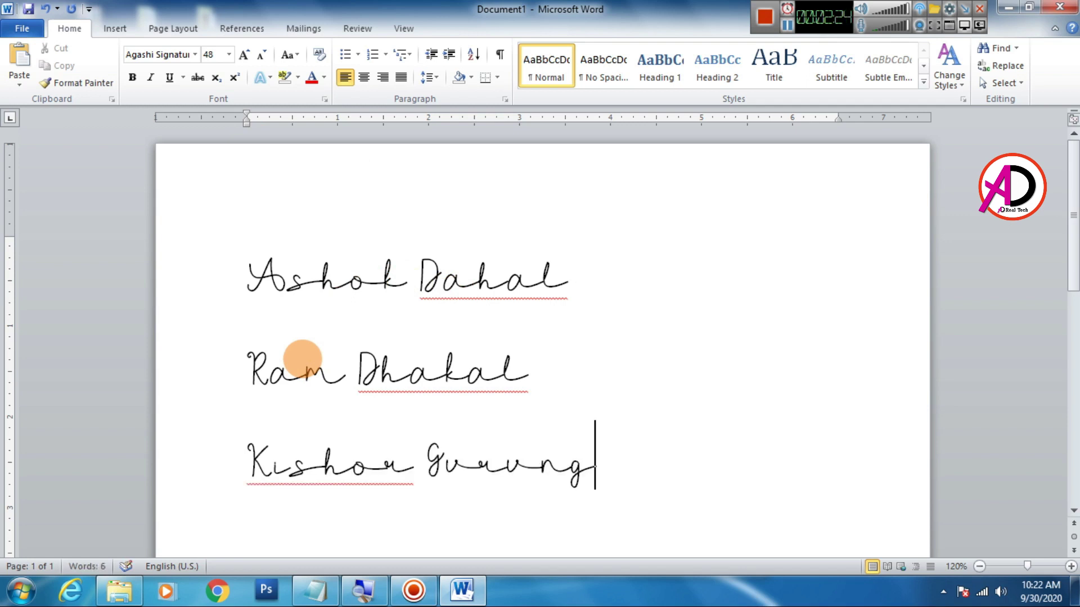
Step: Try the Alison font on the third name line, declining the unavailable-font prompt
{"action": "left_click_drag", "start_coordinate": [241, 467], "coordinate": [568, 458]}
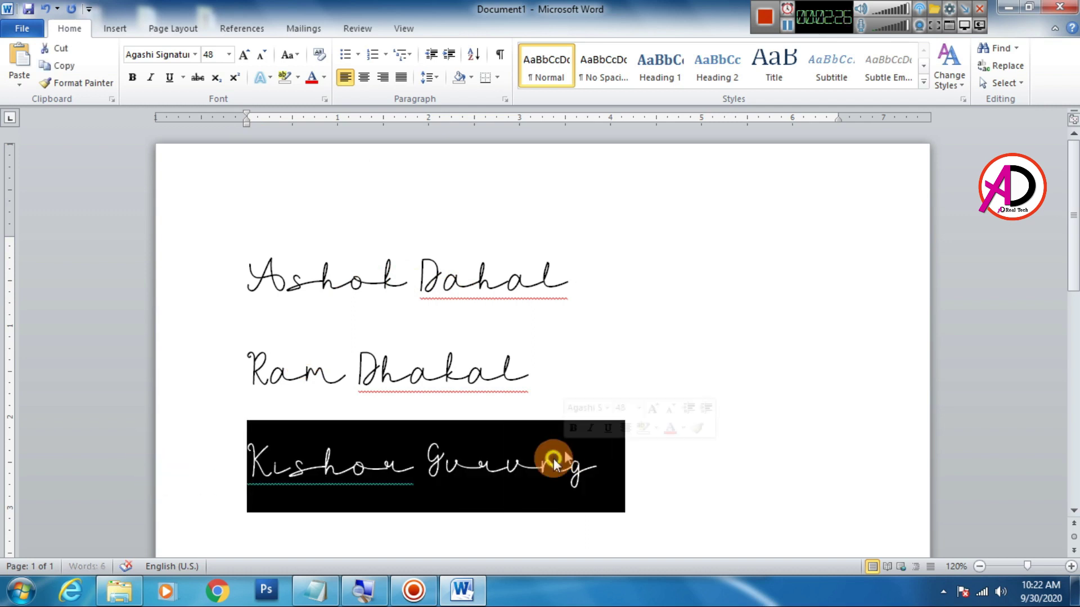
{"action": "left_click", "coordinate": [129, 590]}
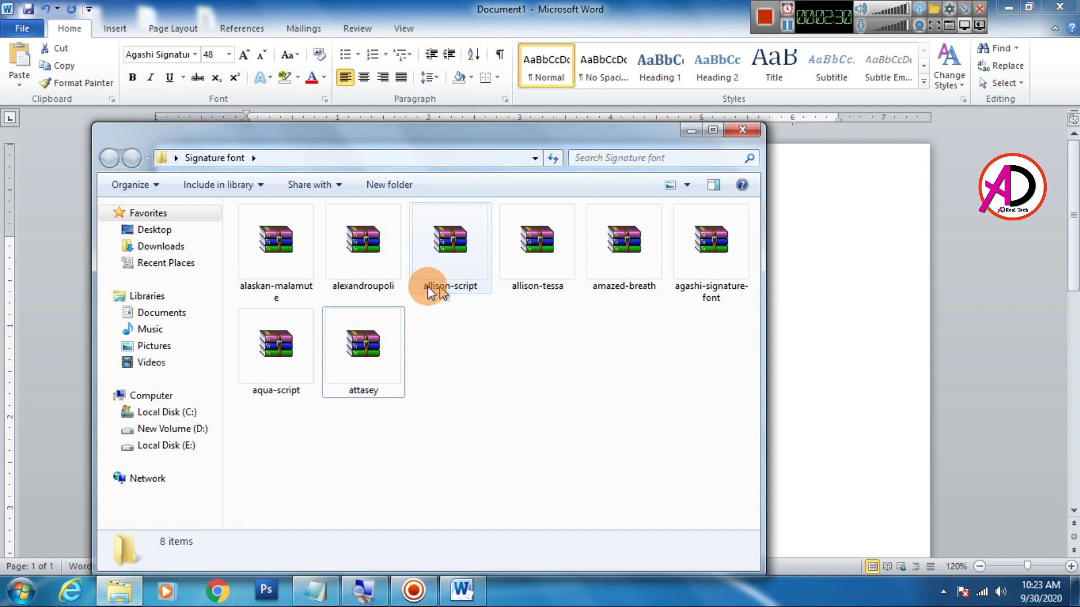
{"action": "left_click", "coordinate": [422, 87]}
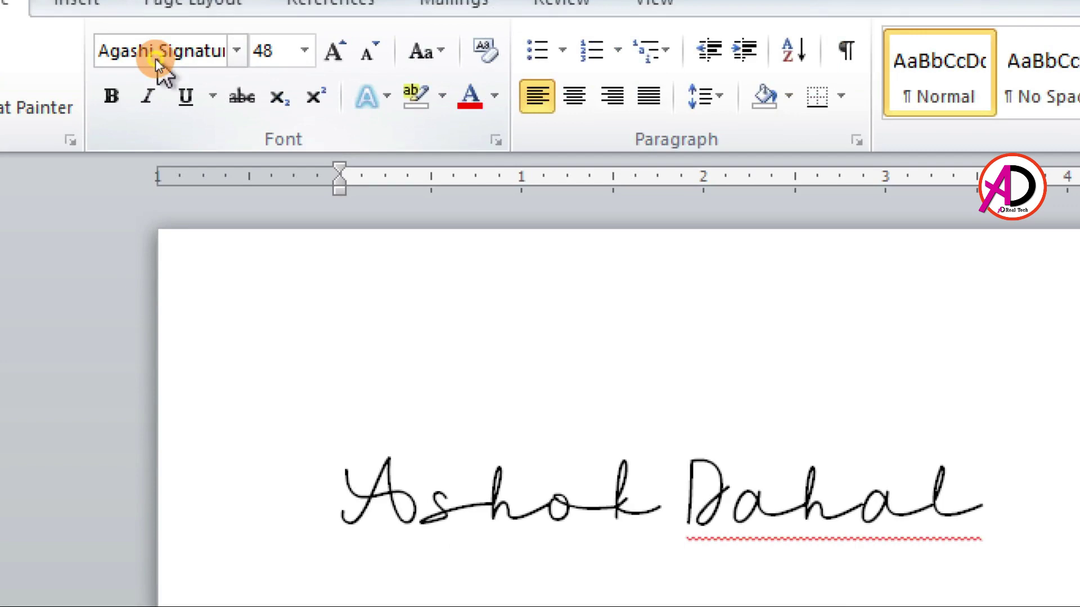
{"action": "left_click", "coordinate": [157, 54]}
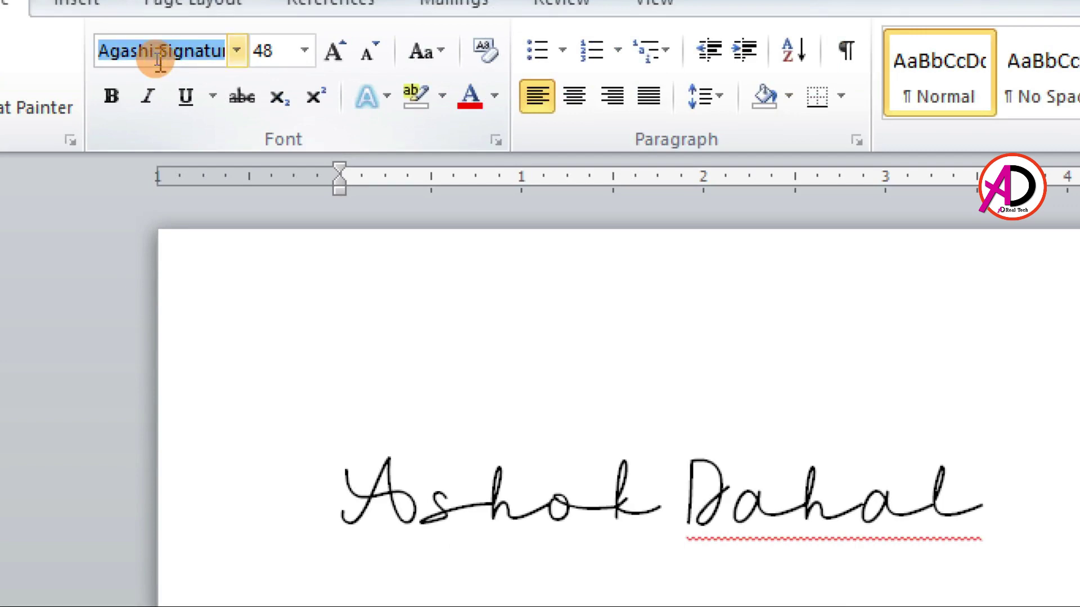
{"action": "type", "text": "Ali"}
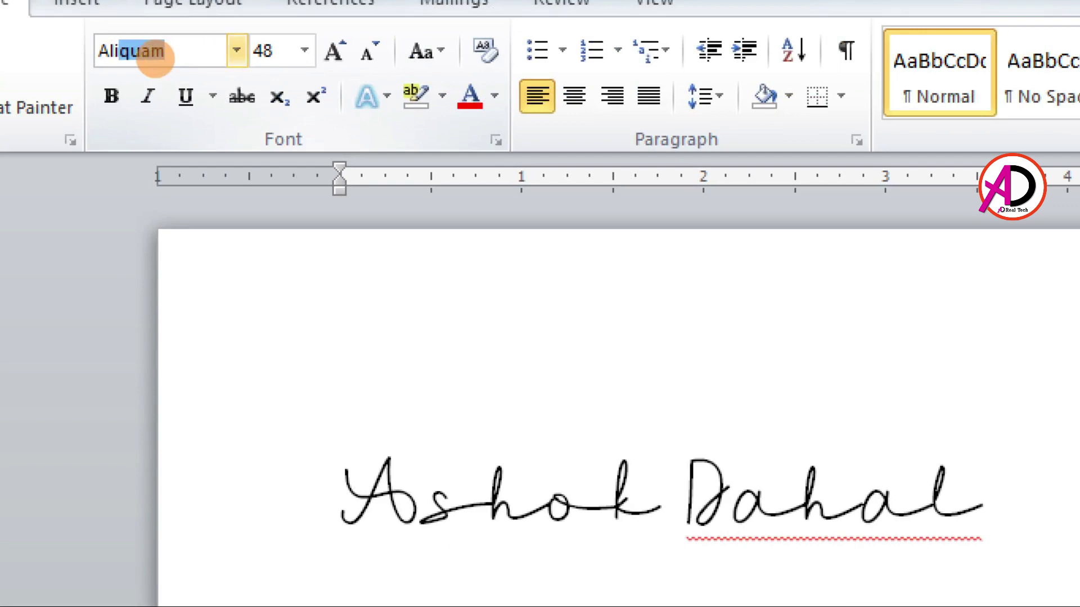
{"action": "type", "text": "son"}
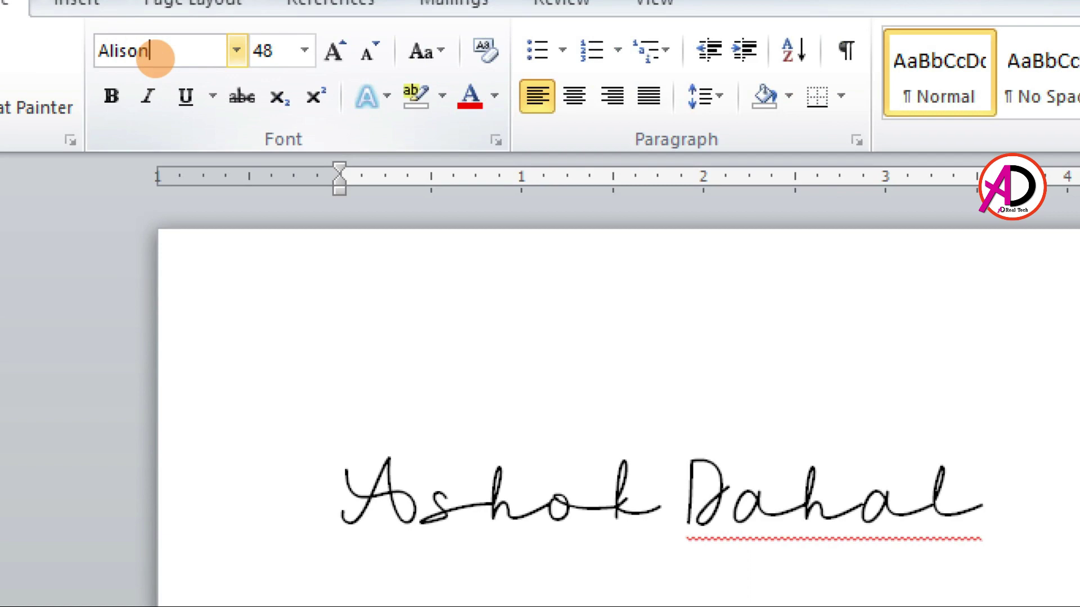
{"action": "key", "text": "alt+Tab"}
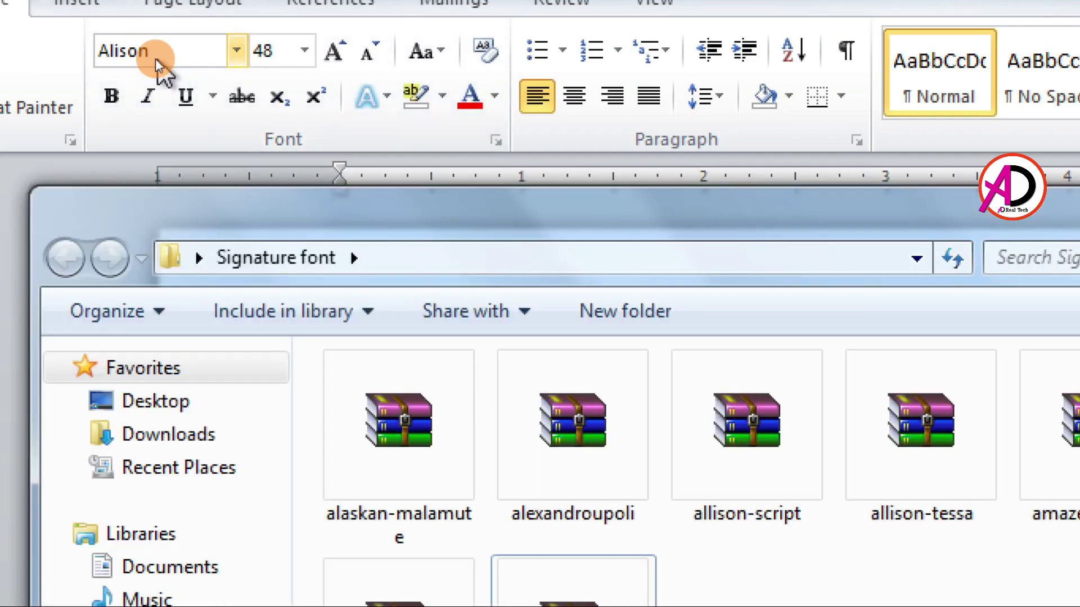
{"action": "key", "text": "alt+Tab"}
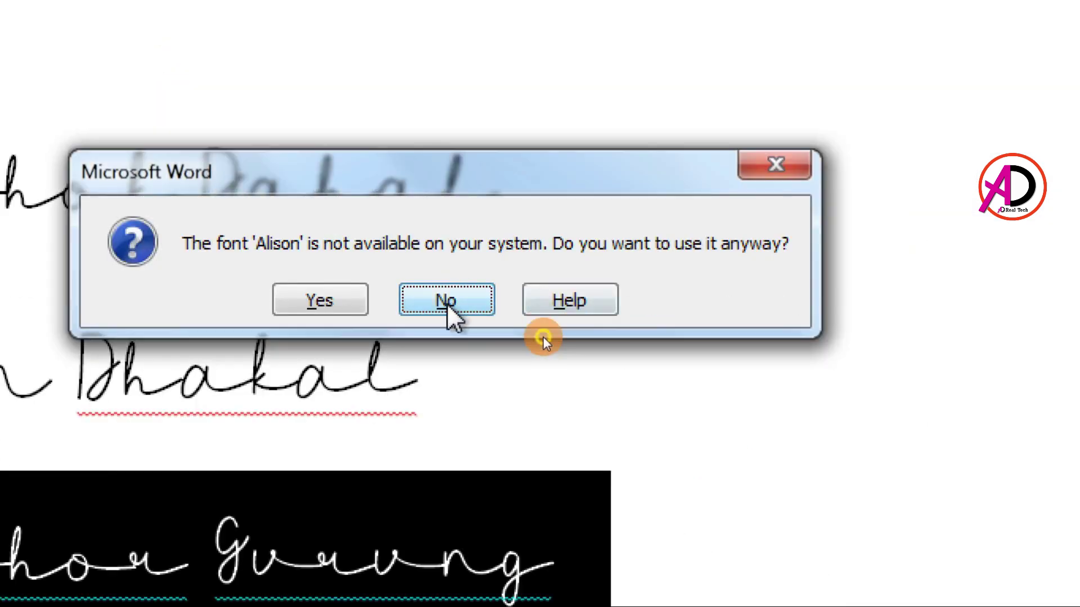
{"action": "left_click", "coordinate": [447, 301]}
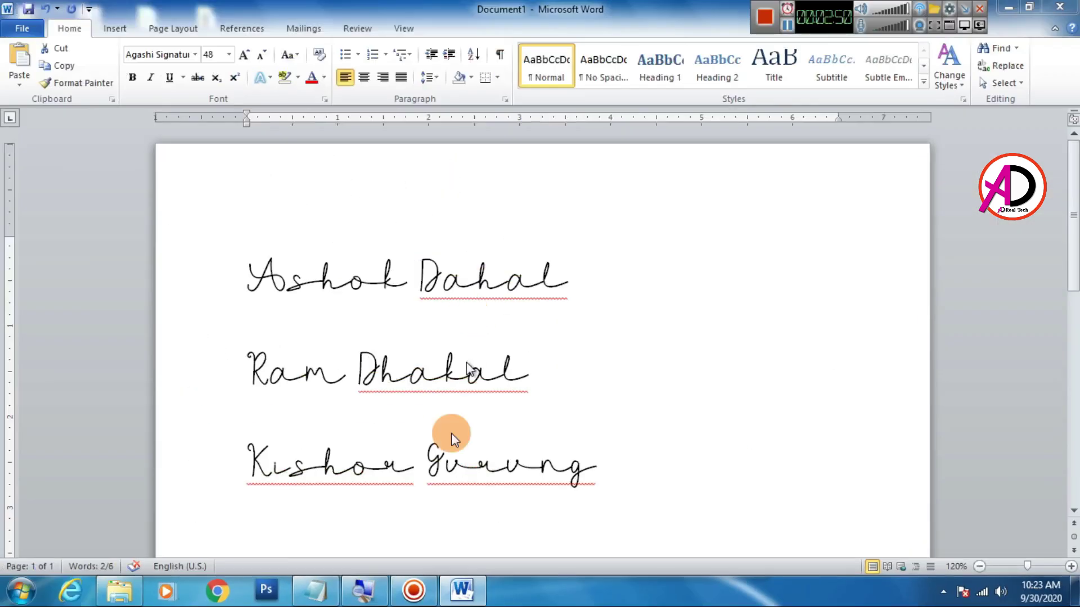
Step: Reselect the third name line and apply the Attasey script font at 48 pt
{"action": "triple_click", "coordinate": [269, 469]}
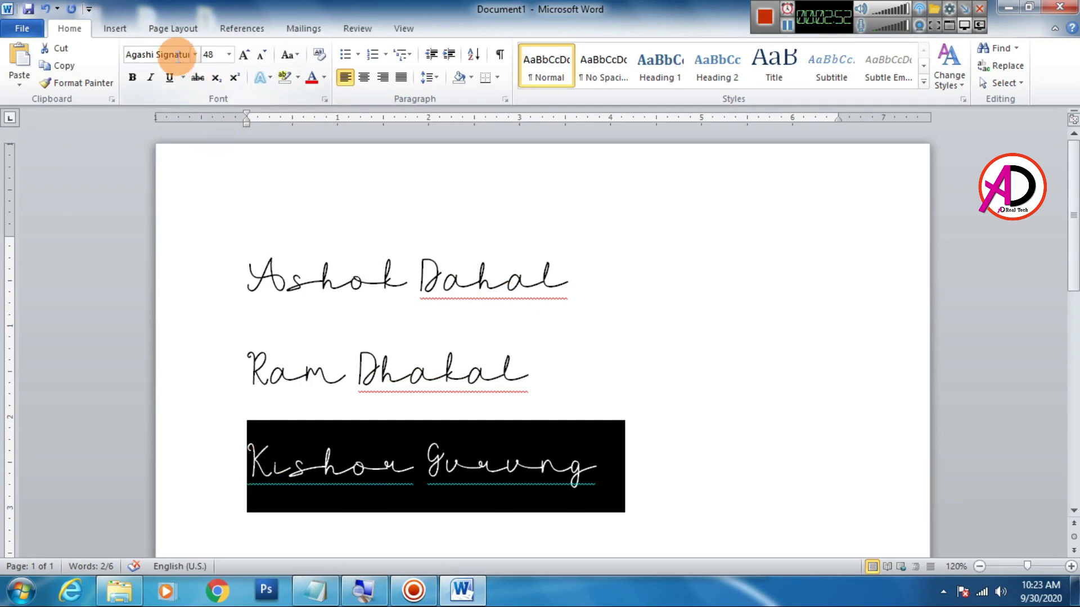
{"action": "left_click", "coordinate": [119, 590]}
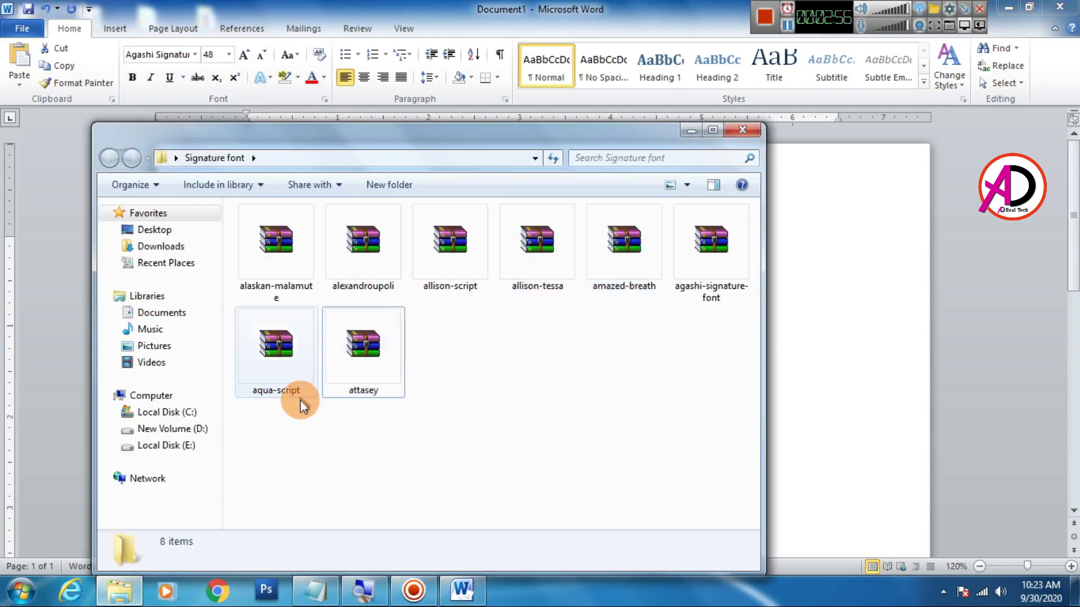
{"action": "left_click", "coordinate": [413, 8]}
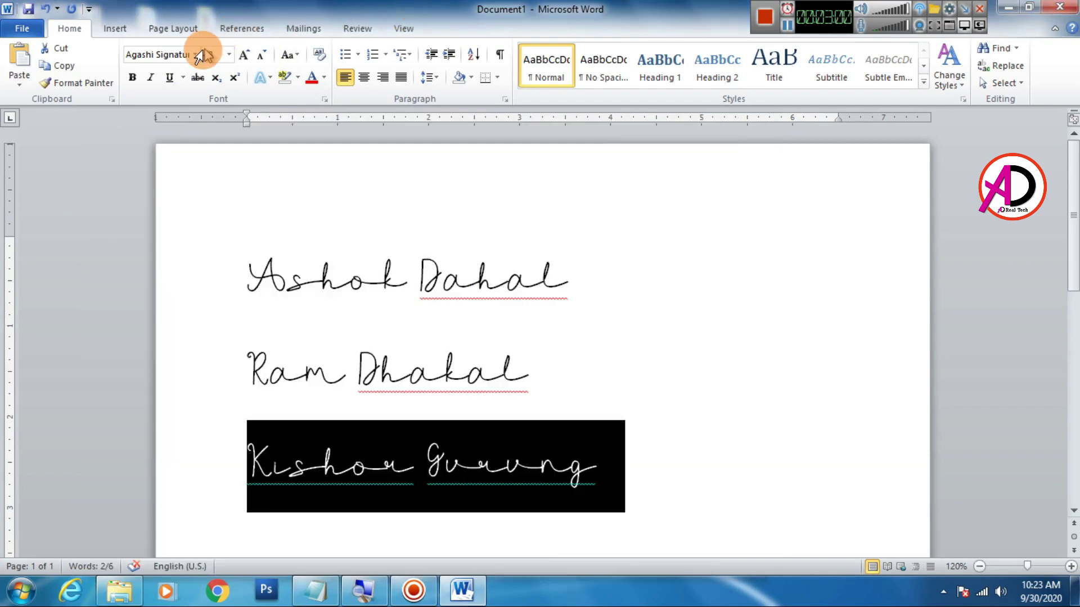
{"action": "left_click", "coordinate": [158, 54]}
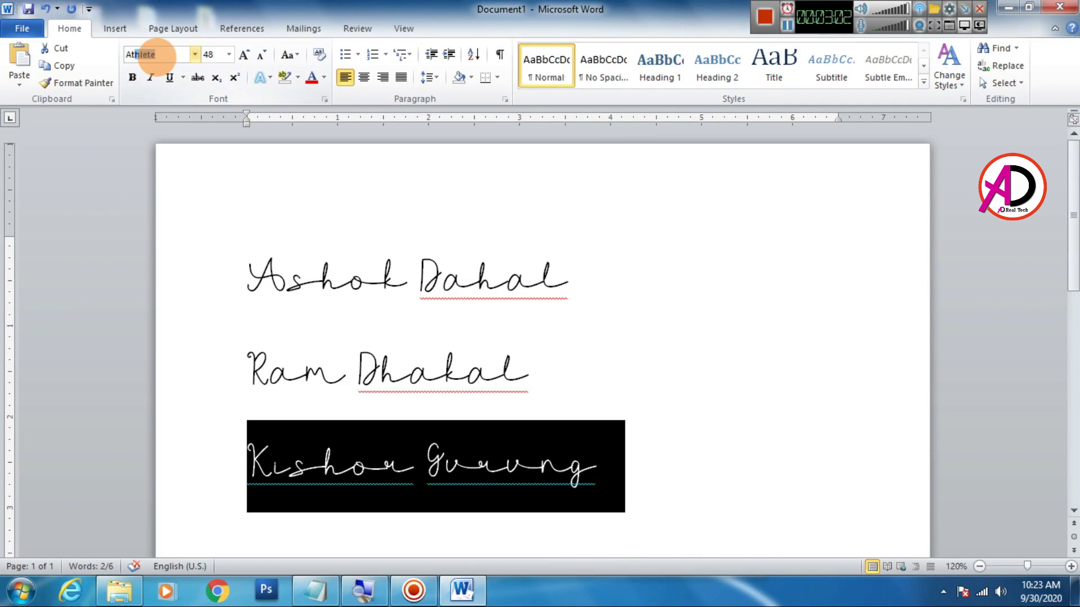
{"action": "key", "text": "Return"}
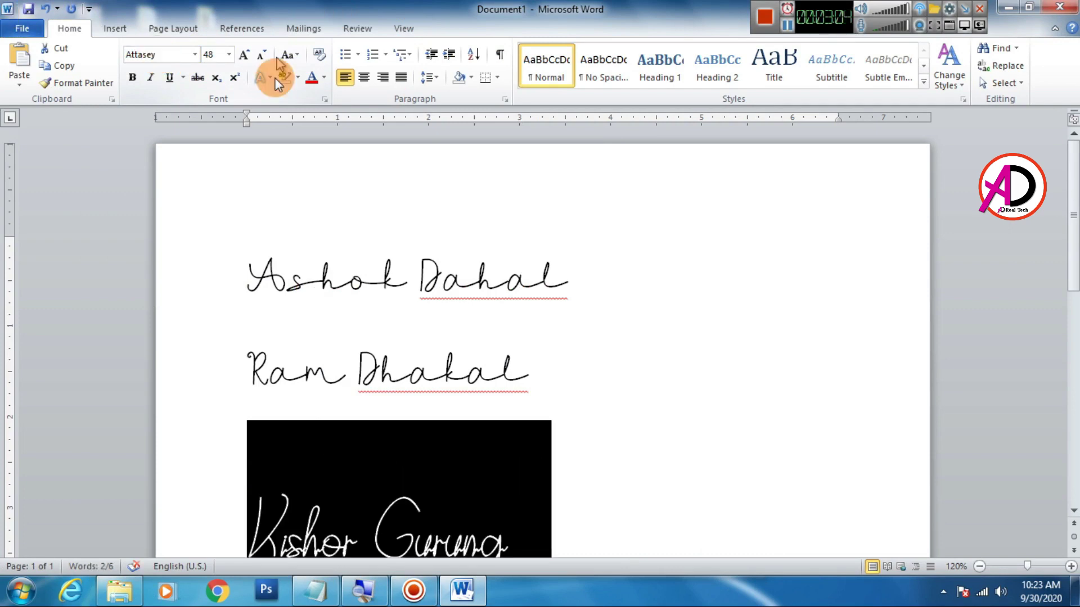
{"action": "scroll", "coordinate": [385, 360], "scroll_direction": "down", "scroll_amount": 3}
{"action": "left_click", "coordinate": [400, 376]}
{"action": "left_click_drag", "start_coordinate": [252, 364], "coordinate": [435, 382]}
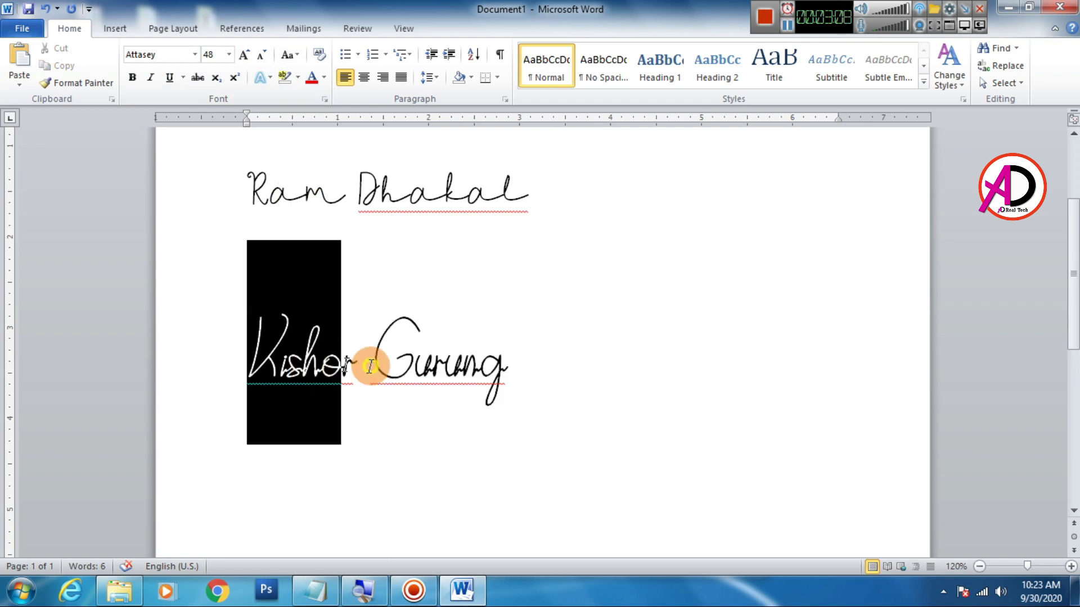
{"action": "left_click", "coordinate": [500, 388]}
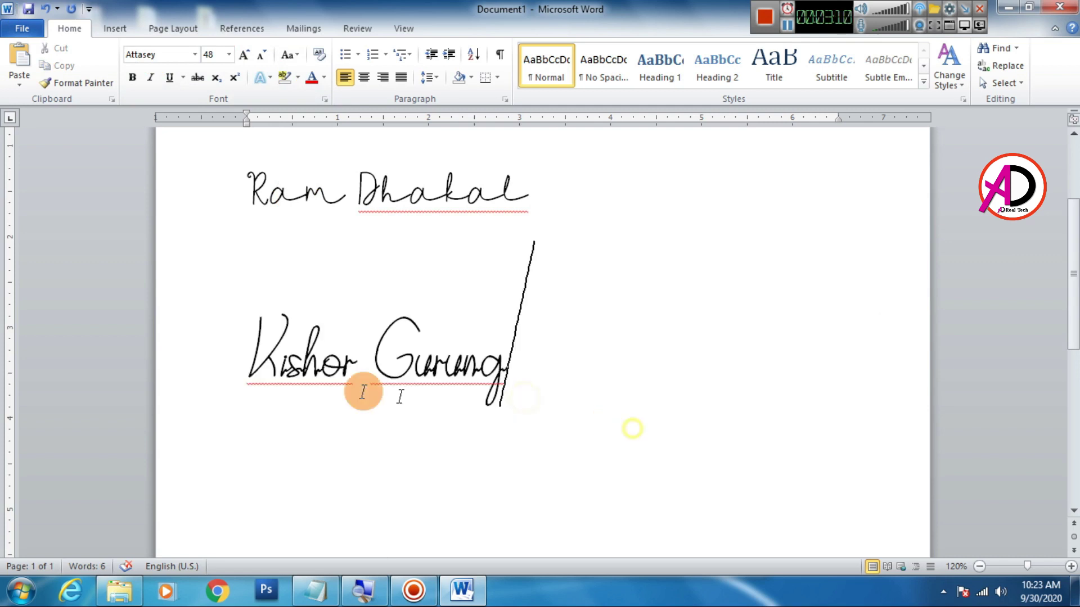
{"action": "left_click_drag", "start_coordinate": [229, 357], "coordinate": [436, 394]}
{"action": "left_click_drag", "start_coordinate": [242, 372], "coordinate": [549, 450]}
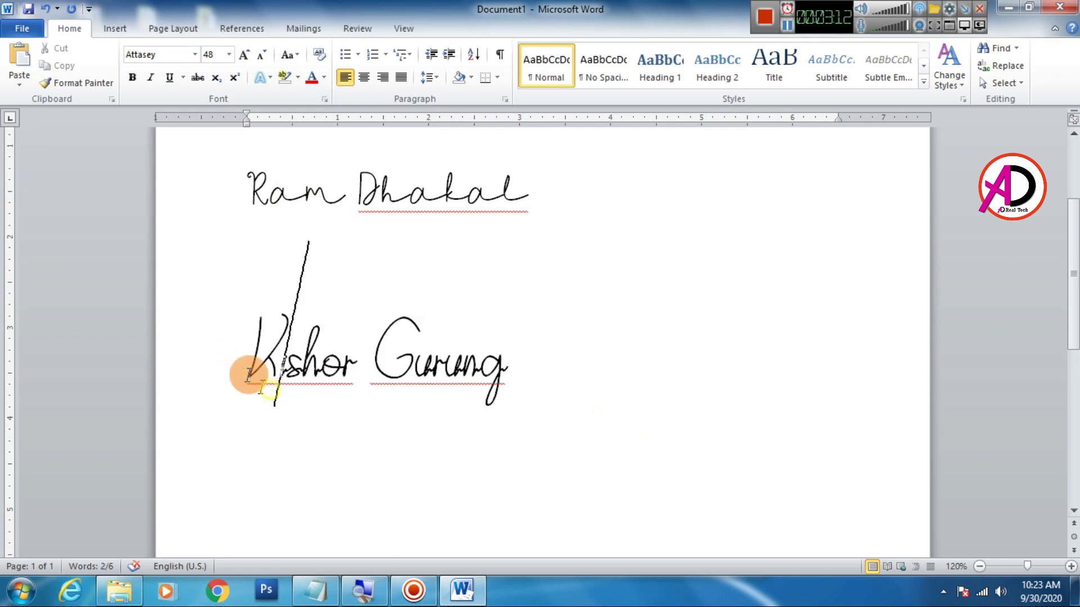
{"action": "left_click", "coordinate": [624, 493]}
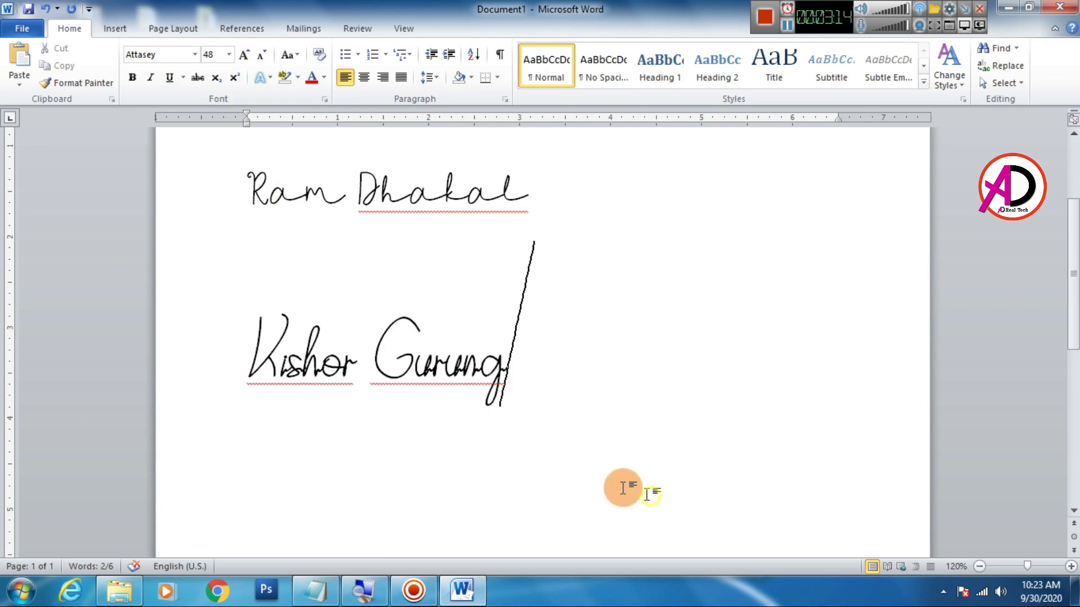
{"action": "scroll", "coordinate": [525, 426], "scroll_direction": "down", "scroll_amount": 1}
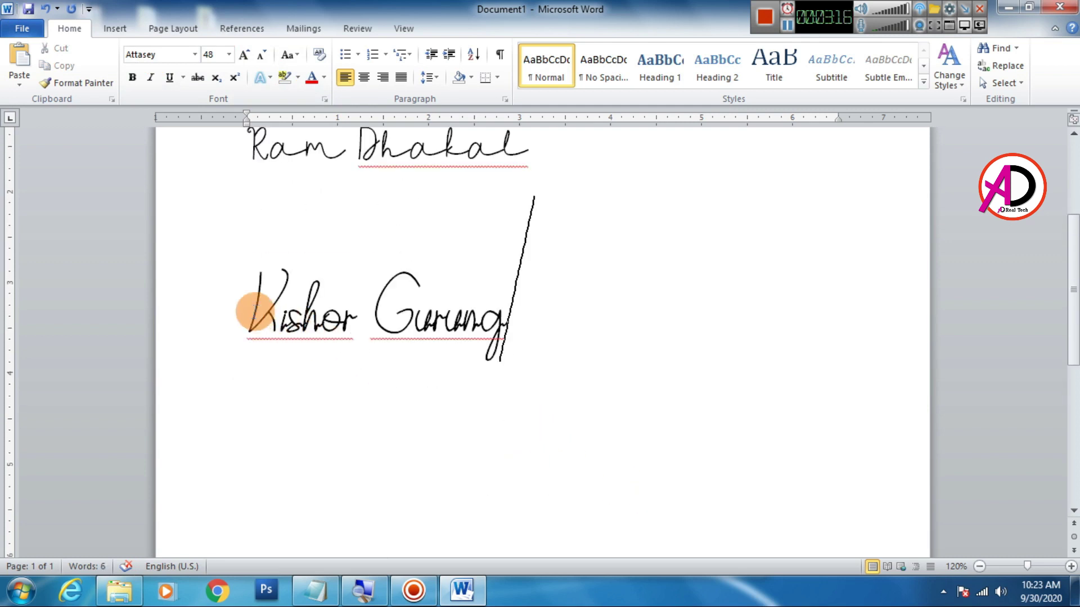
{"action": "left_click_drag", "start_coordinate": [248, 306], "coordinate": [470, 332]}
{"action": "left_click", "coordinate": [663, 448]}
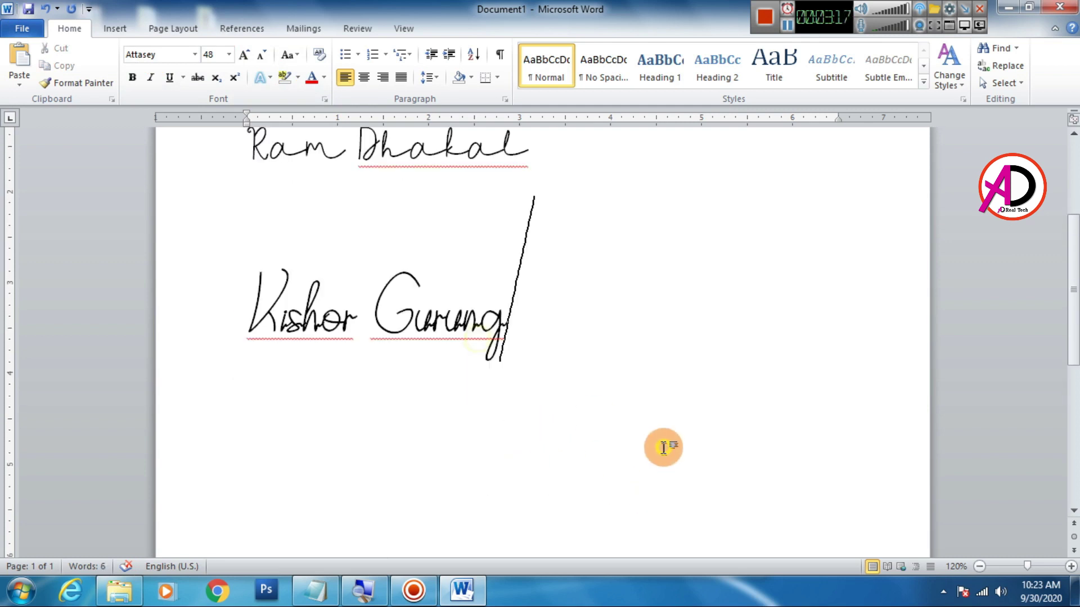
Step: Pick the Curve shape from Insert > Shapes and start drawing it beneath the third name
{"action": "left_click", "coordinate": [124, 25]}
{"action": "left_click", "coordinate": [230, 67]}
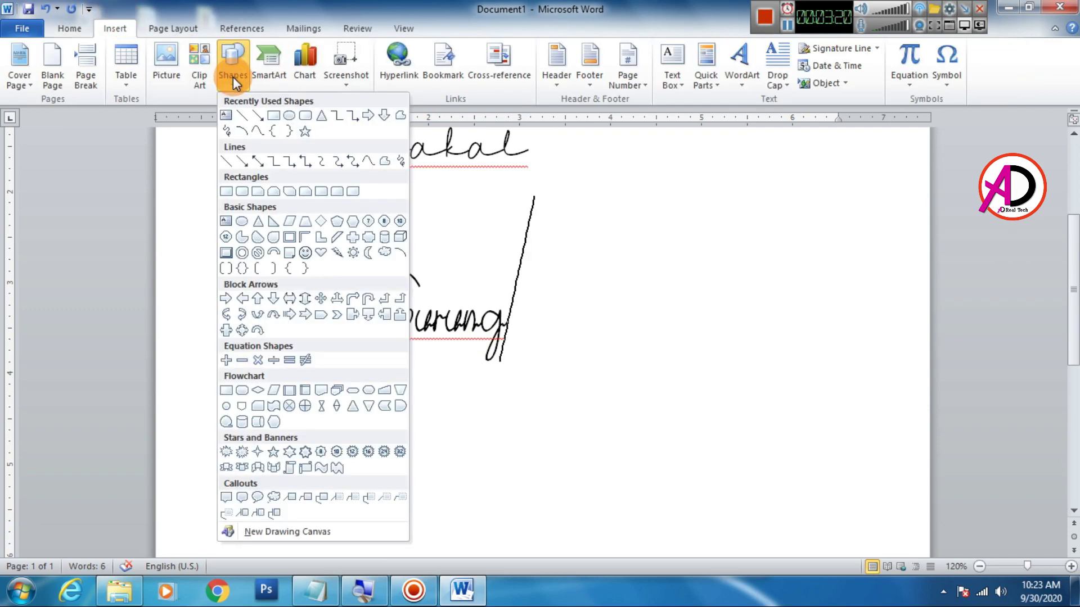
{"action": "left_click", "coordinate": [258, 136]}
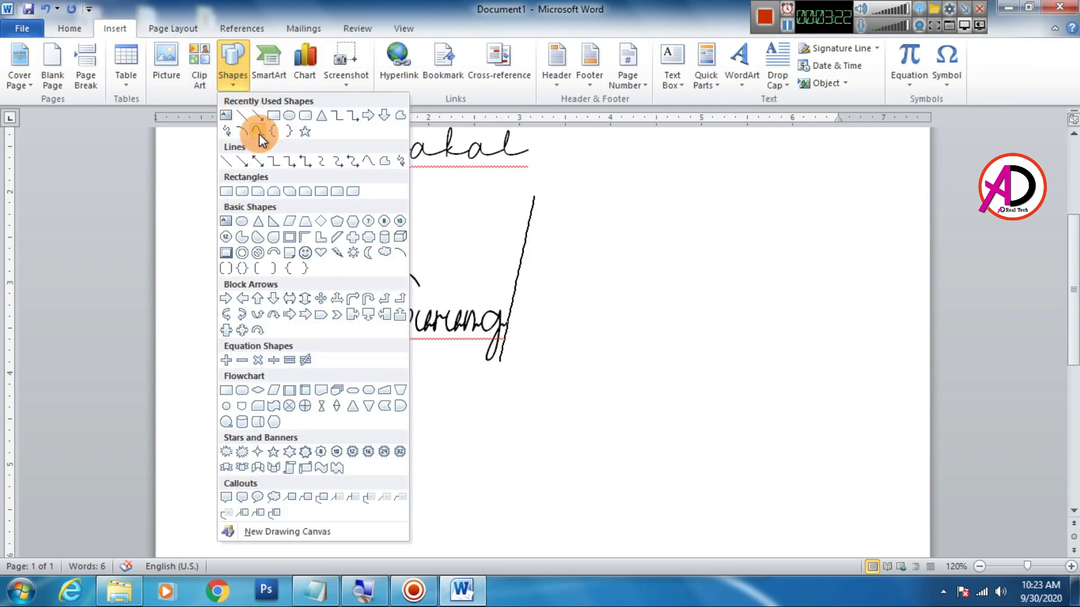
{"action": "left_click", "coordinate": [259, 133]}
{"action": "left_click_drag", "start_coordinate": [261, 384], "coordinate": [388, 353]}
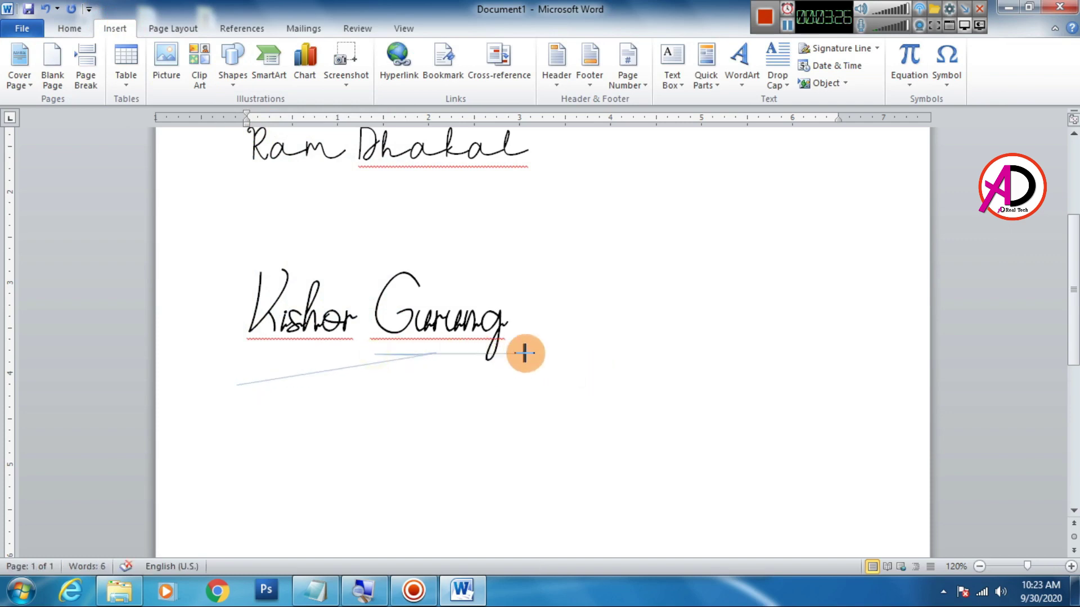
{"action": "left_click", "coordinate": [388, 359]}
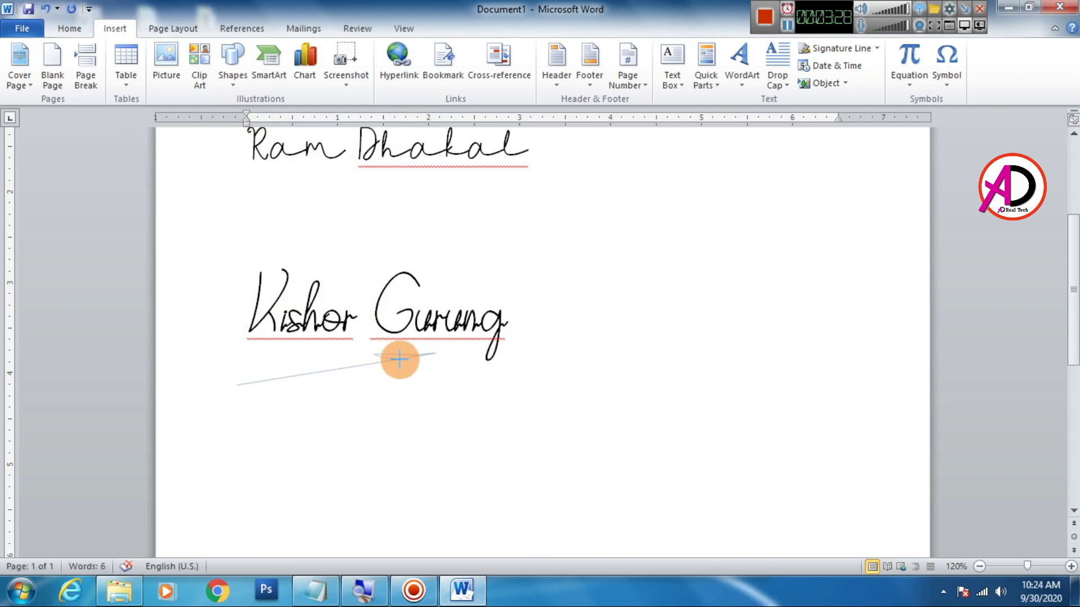
Step: Finish the curve, give it a black 1 pt outline, and tilt it slightly
{"action": "double_click", "coordinate": [476, 368]}
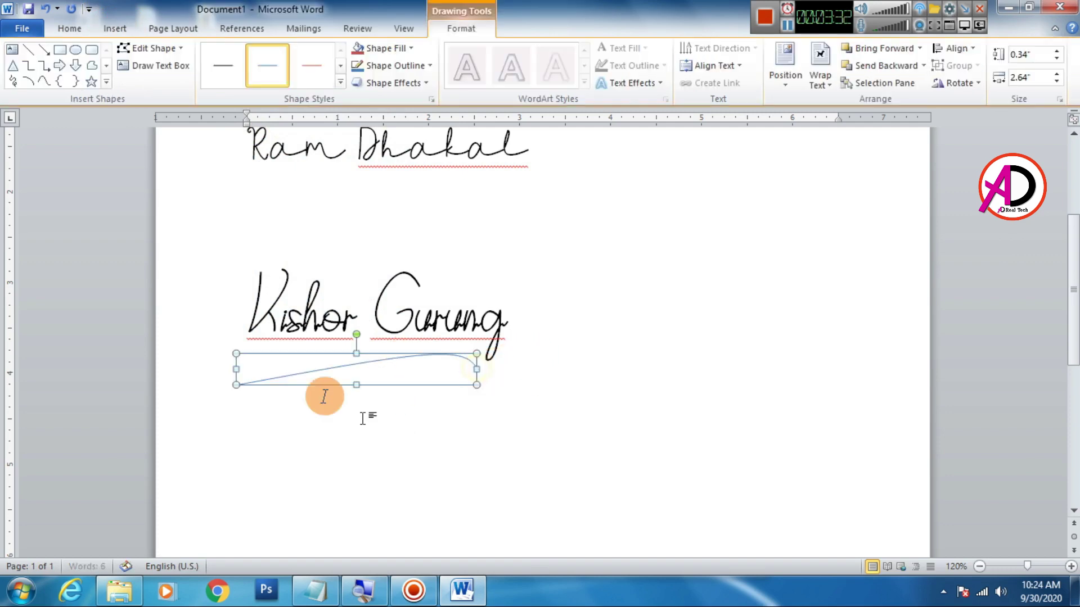
{"action": "left_click", "coordinate": [388, 66]}
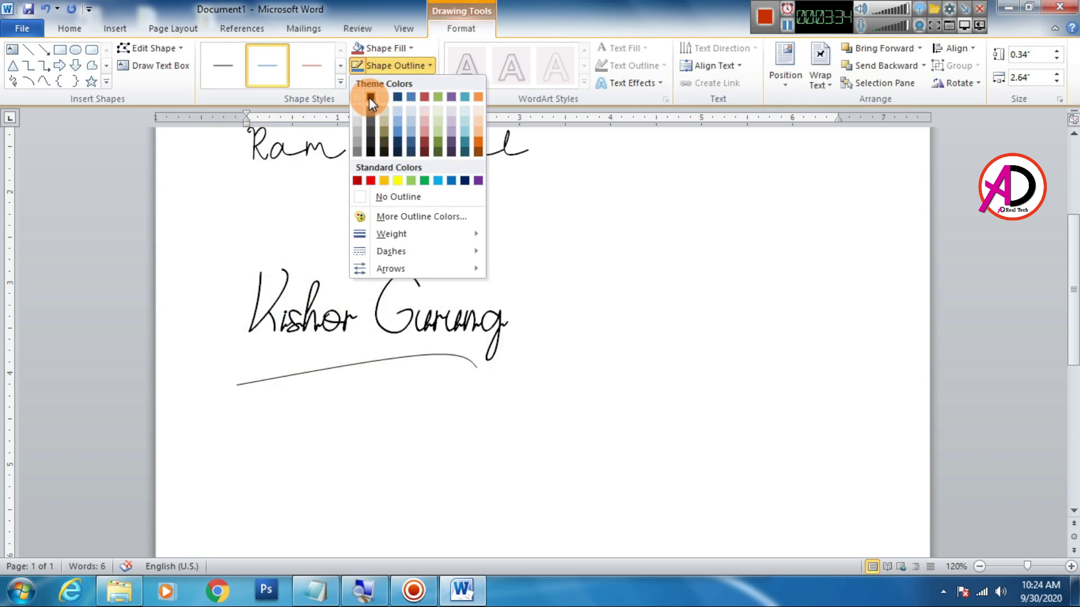
{"action": "left_click", "coordinate": [369, 96]}
{"action": "left_click", "coordinate": [397, 67]}
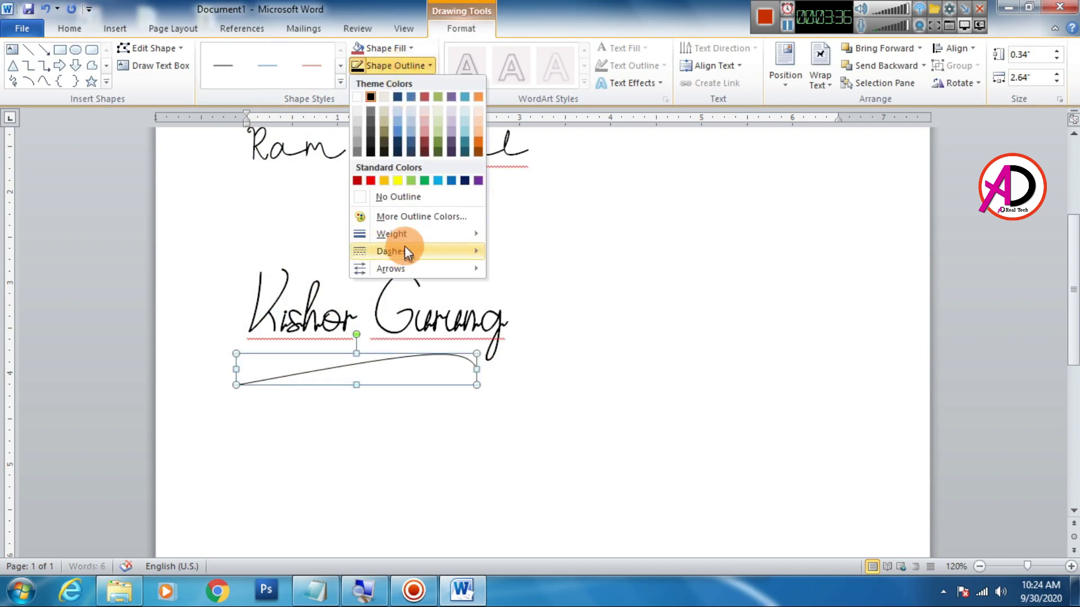
{"action": "mouse_move", "coordinate": [391, 234]}
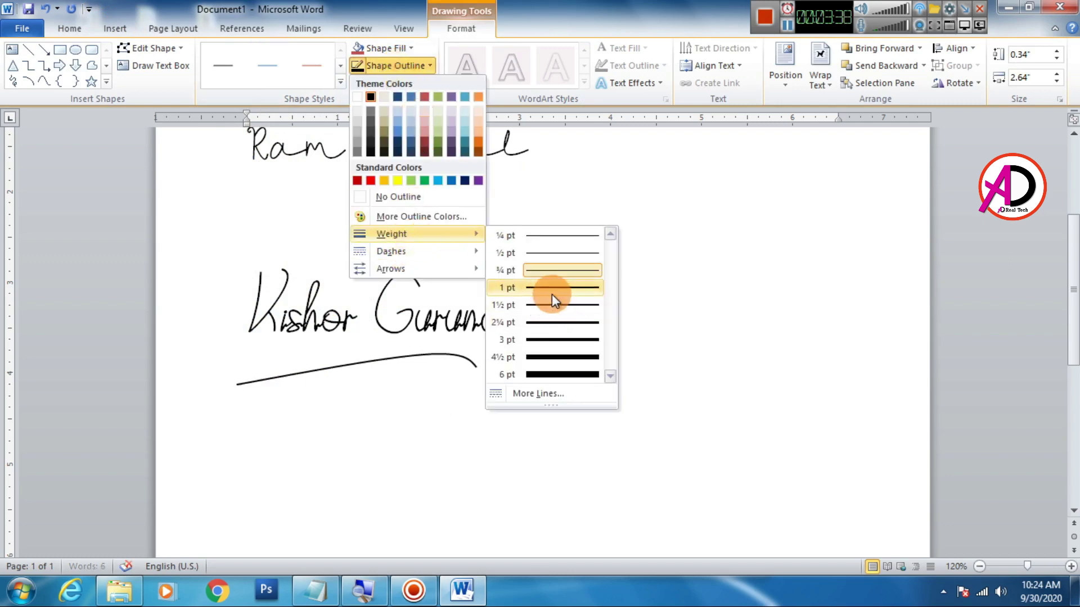
{"action": "left_click", "coordinate": [552, 293]}
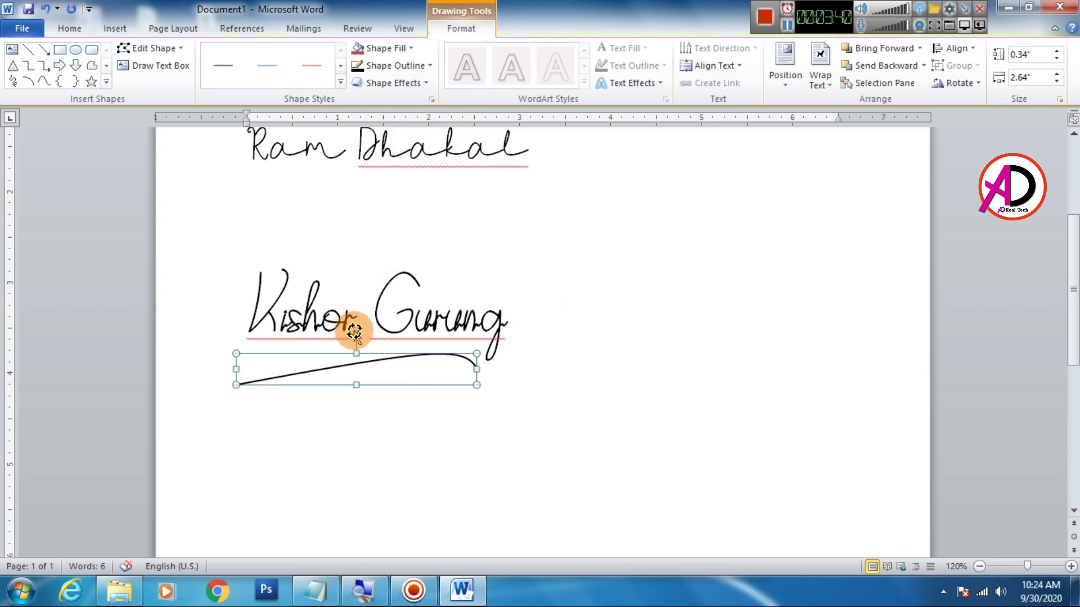
{"action": "left_click_drag", "start_coordinate": [357, 336], "coordinate": [356, 333]}
{"action": "left_click", "coordinate": [511, 382]}
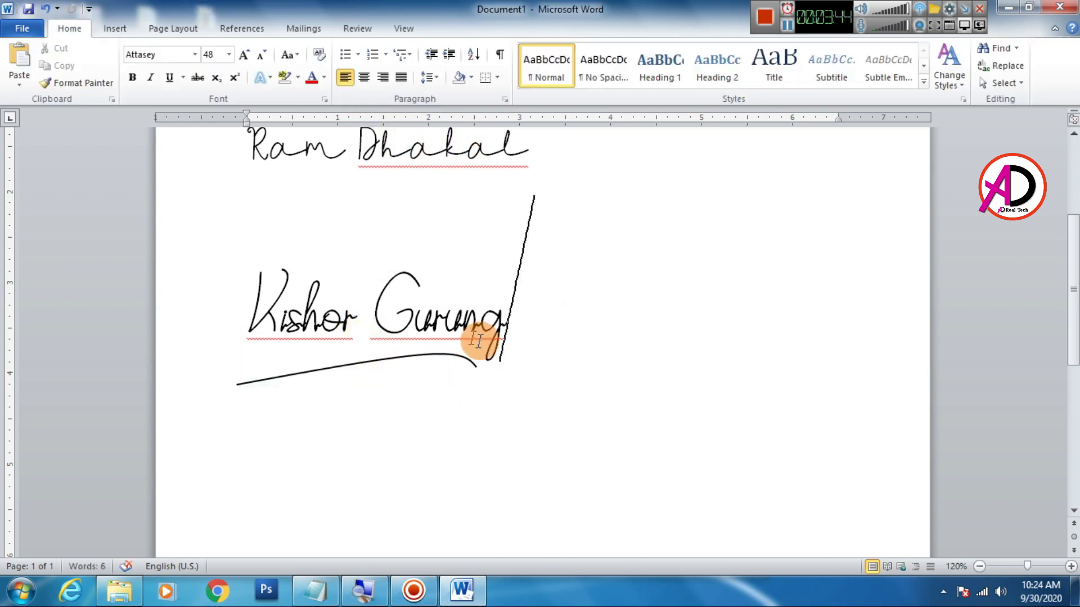
Step: Zoom the document with Ctrl+scroll, then switch to Notepad from the taskbar
{"action": "scroll", "coordinate": [393, 284], "scroll_direction": "down", "scroll_amount": 2, "text": "ctrl"}
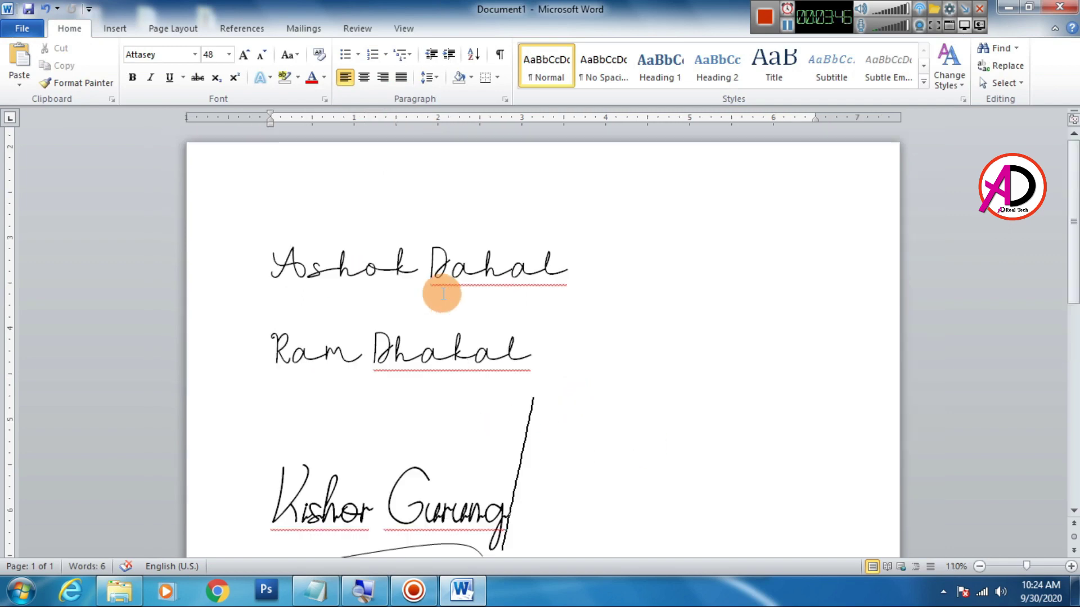
{"action": "scroll", "coordinate": [422, 411], "scroll_direction": "down", "scroll_amount": 3}
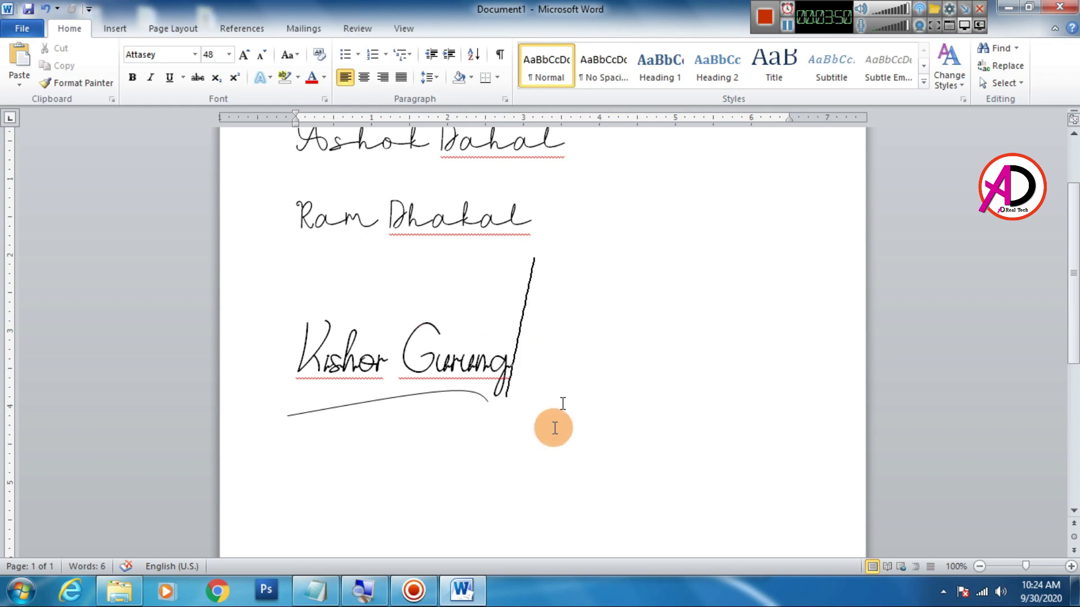
{"action": "scroll", "coordinate": [509, 388], "scroll_direction": "up", "scroll_amount": 1, "text": "ctrl"}
{"action": "scroll", "coordinate": [489, 393], "scroll_direction": "down", "scroll_amount": 1}
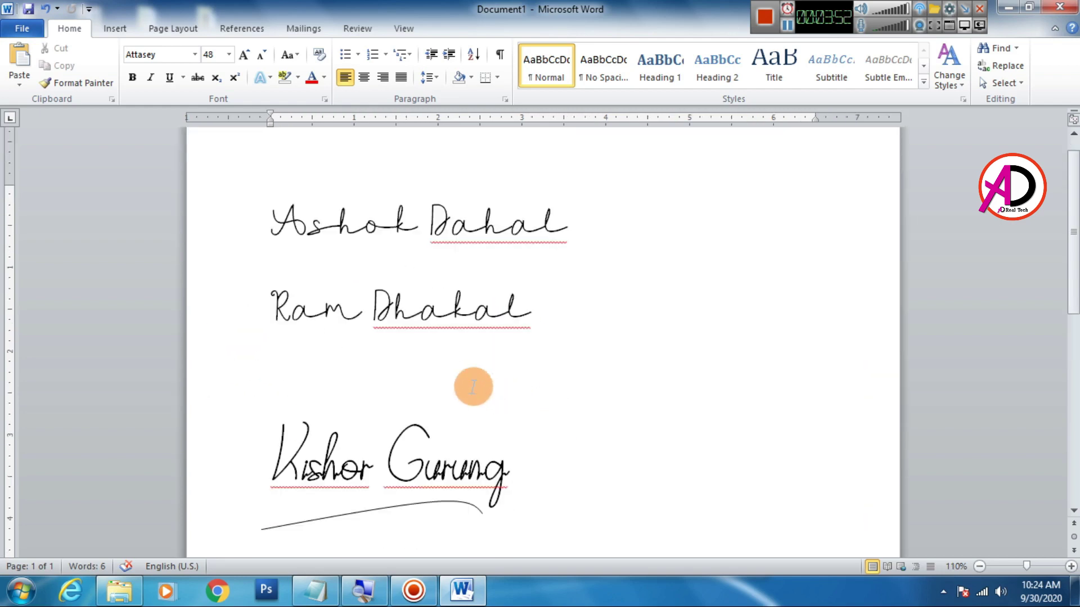
{"action": "left_click", "coordinate": [315, 591]}
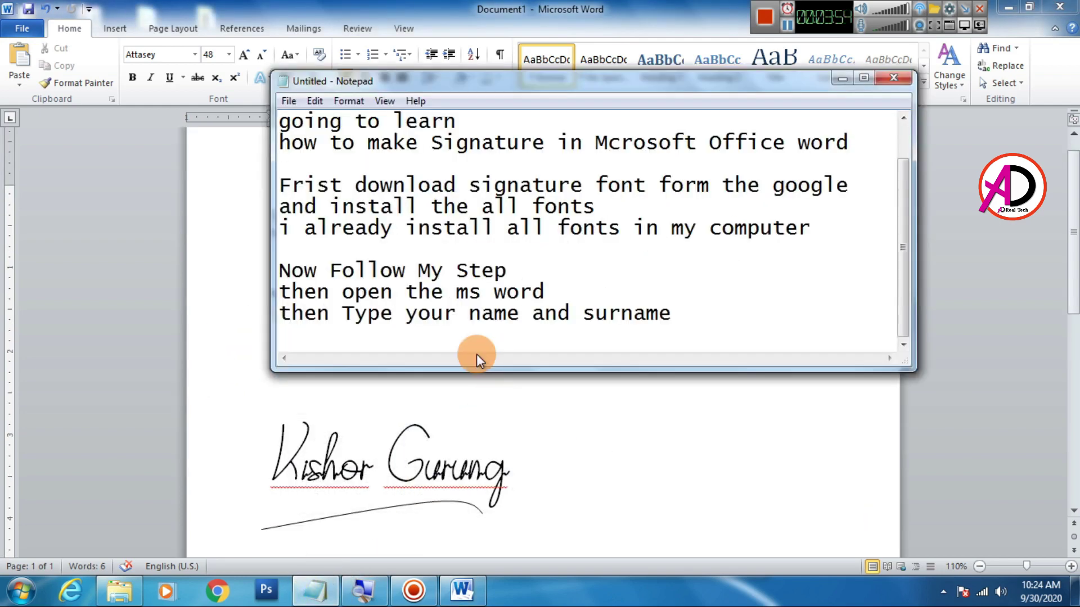
Step: Add the line 'you can use any font in signature' at the end of the notes
{"action": "scroll", "coordinate": [476, 355], "scroll_direction": "down", "scroll_amount": 1}
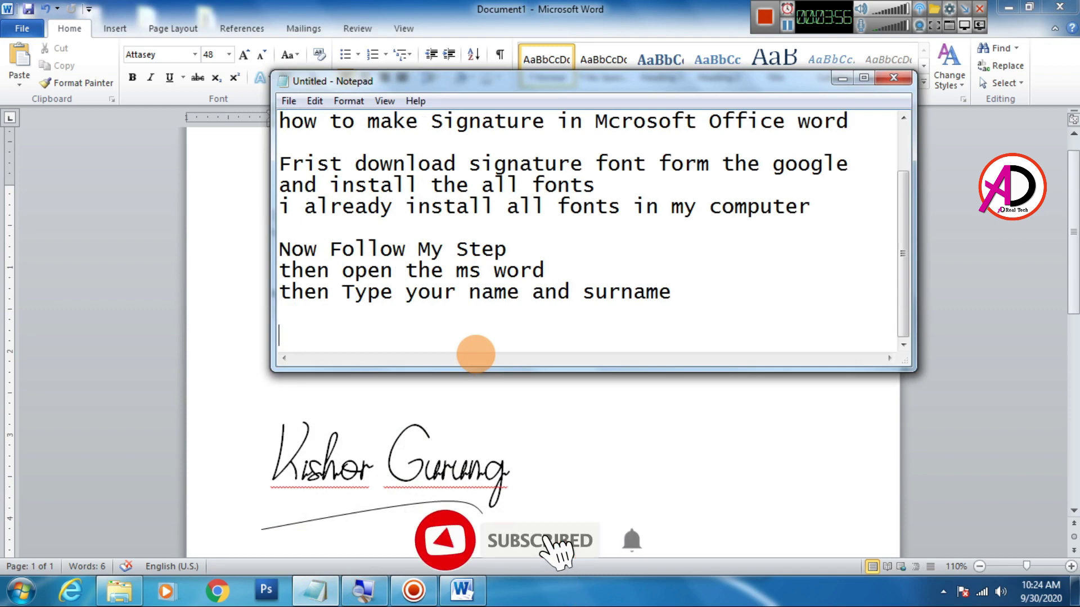
{"action": "type", "text": "your "}
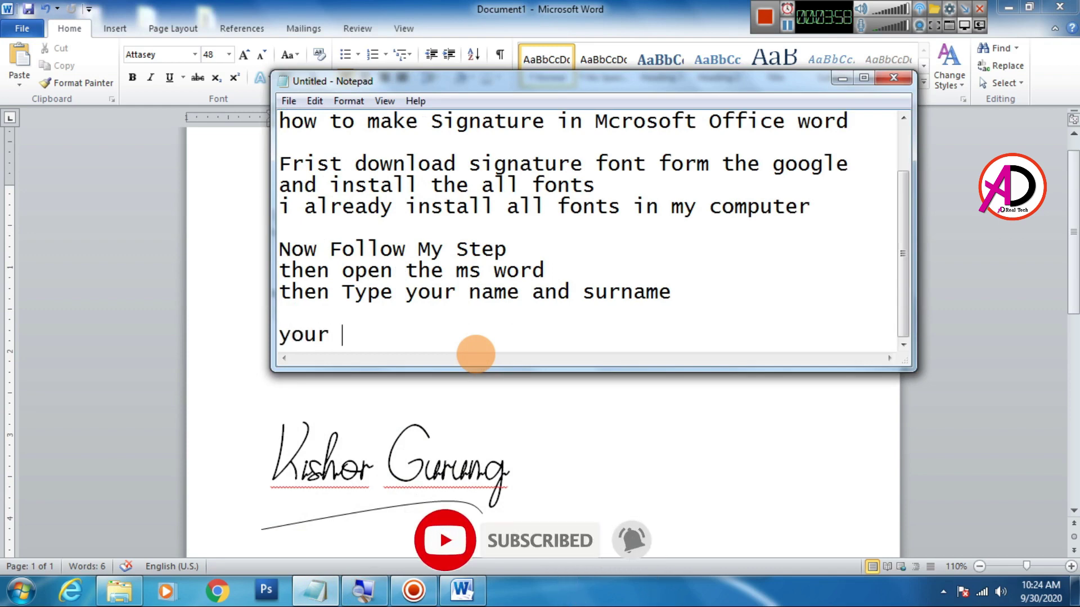
{"action": "key", "text": "BackSpace"}
{"action": "key", "text": "BackSpace"}
{"action": "type", "text": " can "}
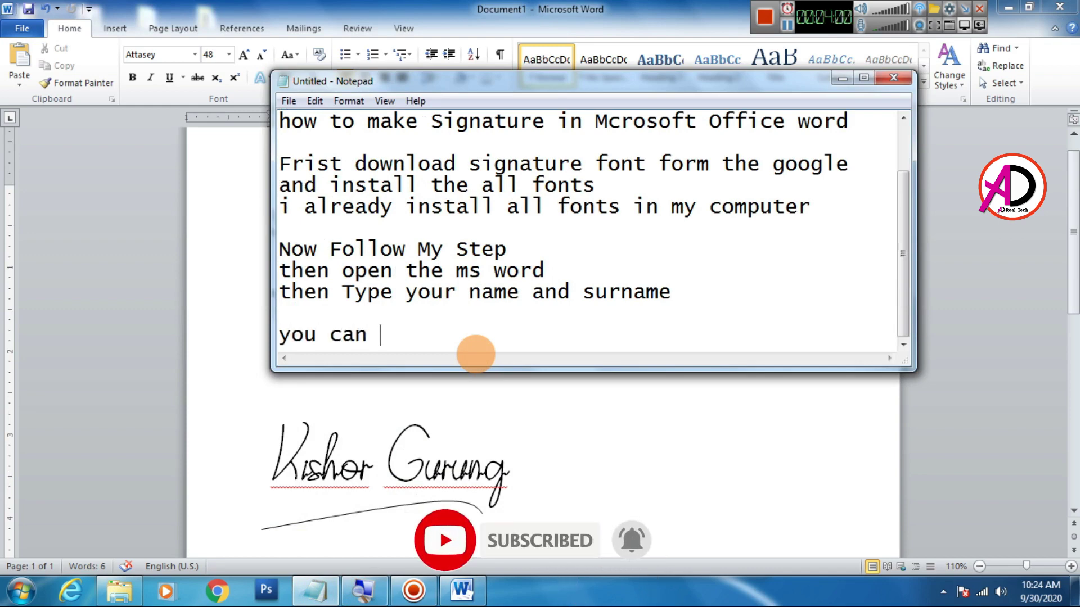
{"action": "type", "text": "use any font in s"}
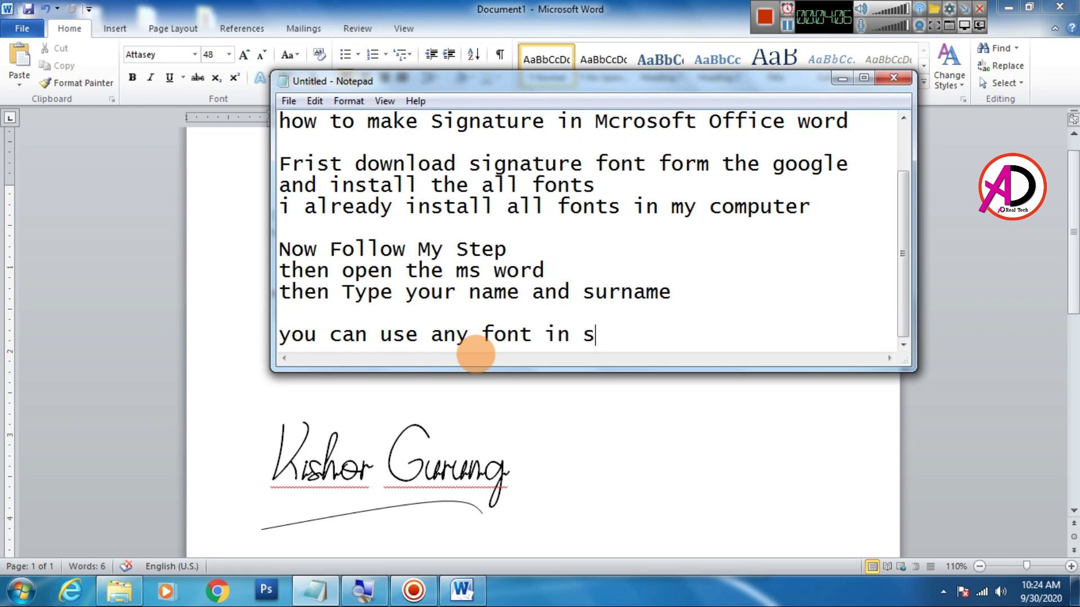
{"action": "type", "text": "ignature"}
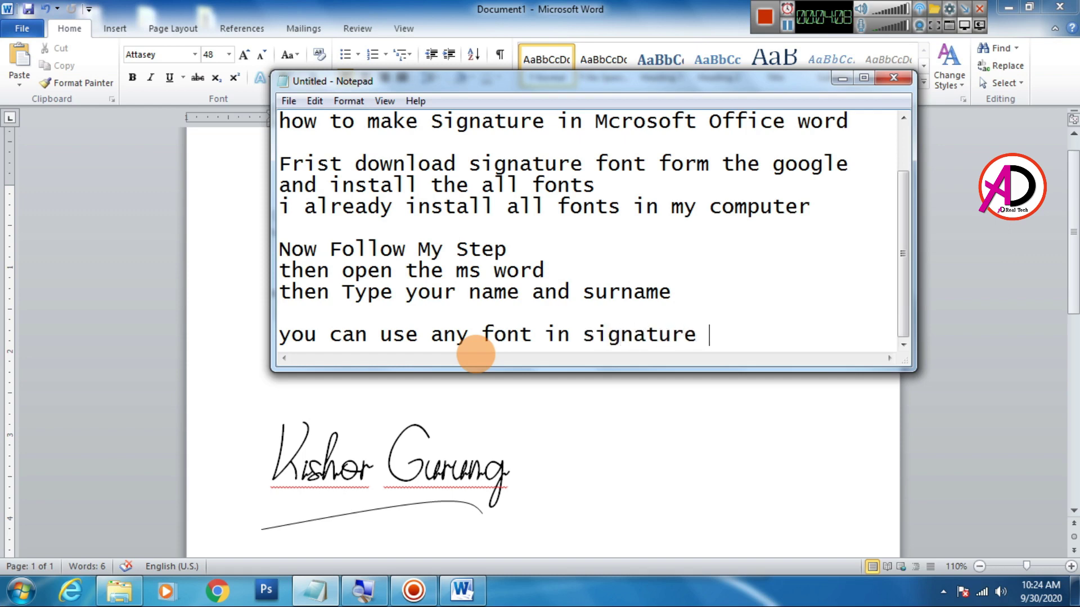
{"action": "key", "text": "Return"}
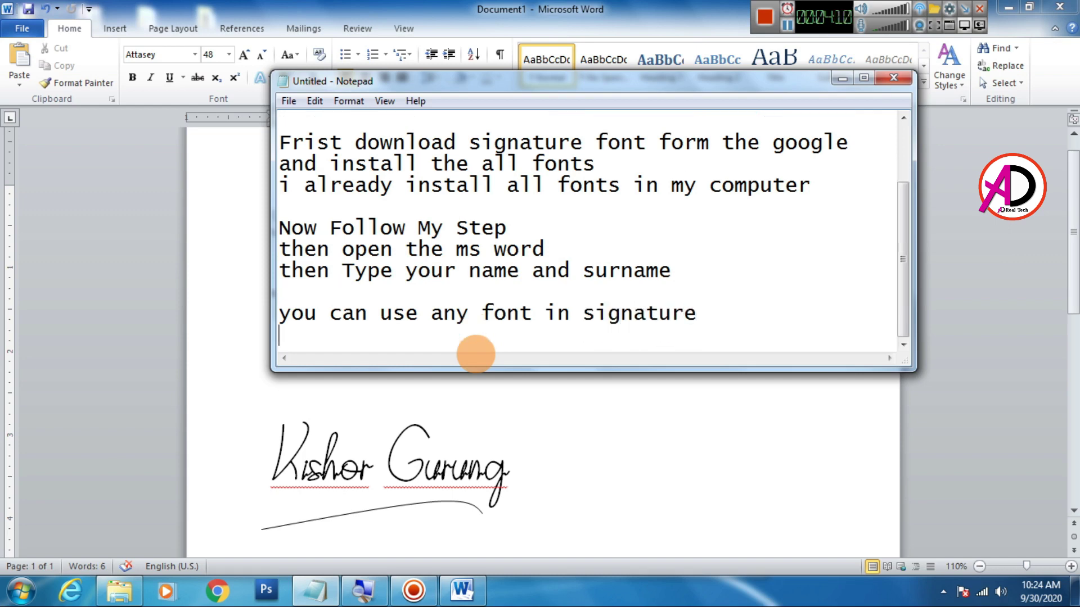
Step: Add a thank-you line and 'please like comment share and subscribe this channel.'
{"action": "type", "text": "thanks"}
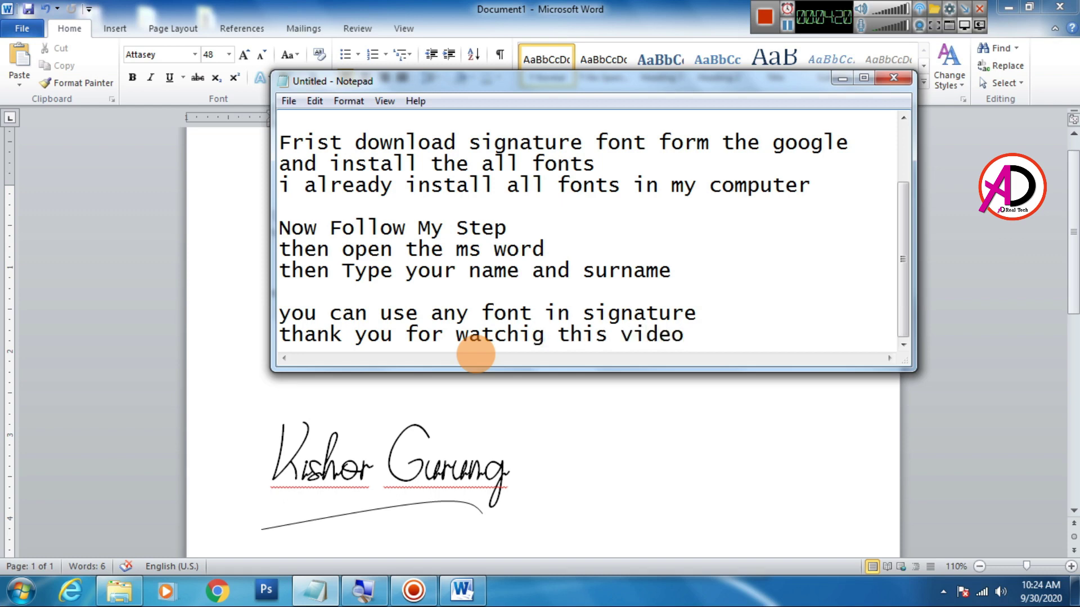
{"action": "key", "text": "Return"}
{"action": "type", "text": "please like comment share and subscribe this ch"}
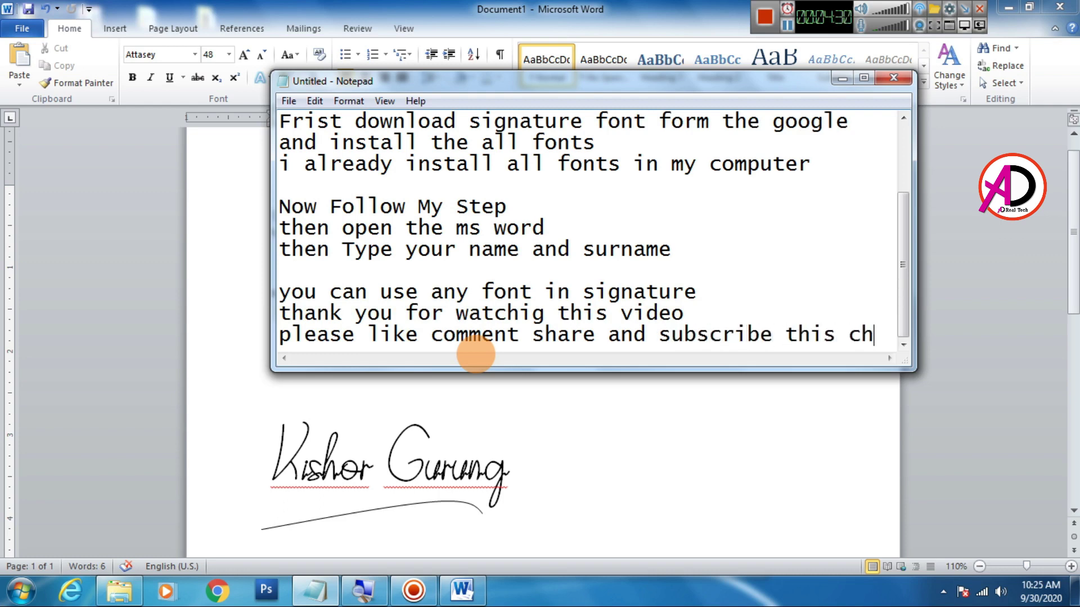
{"action": "type", "text": "annel"}
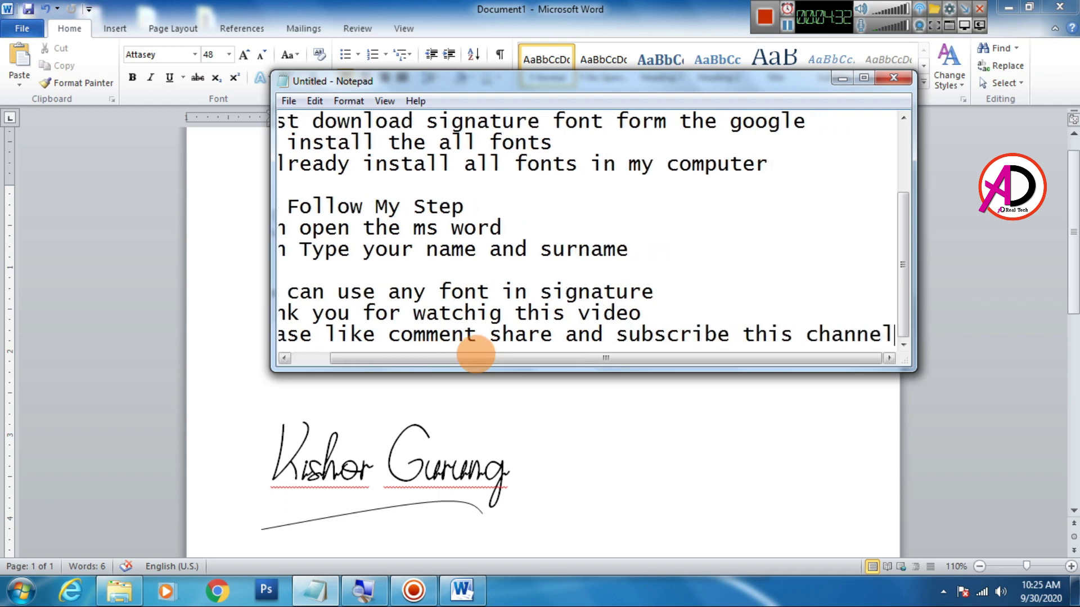
{"action": "key", "text": "Return"}
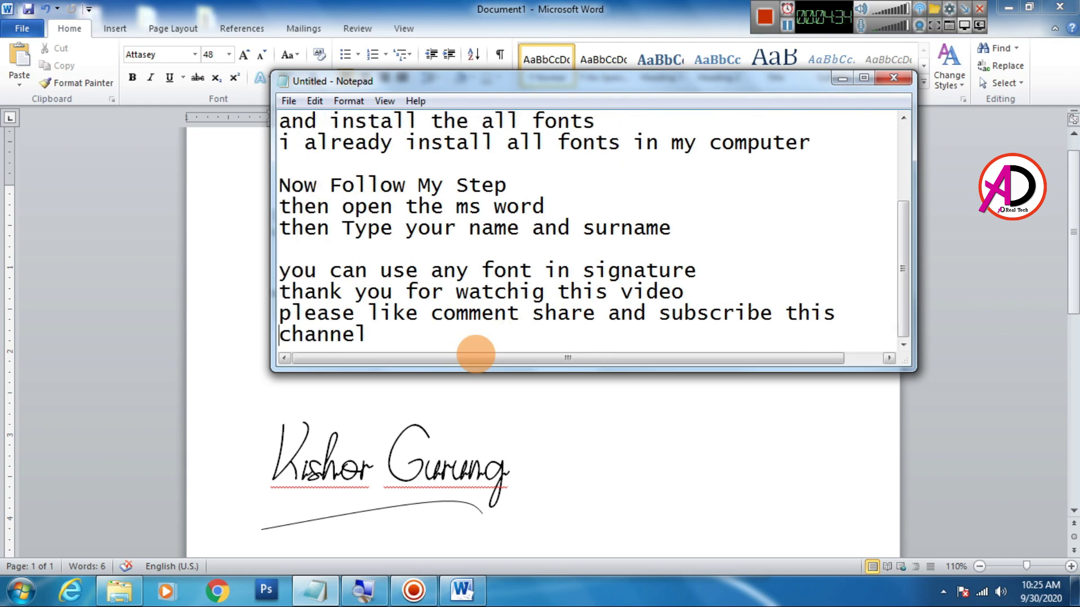
{"action": "left_click", "coordinate": [397, 329]}
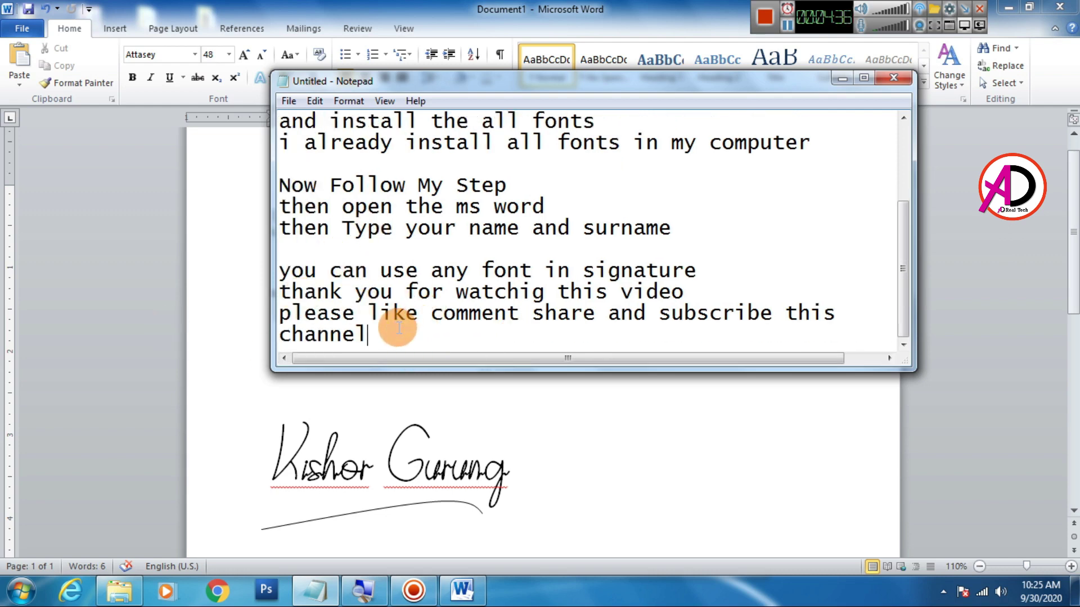